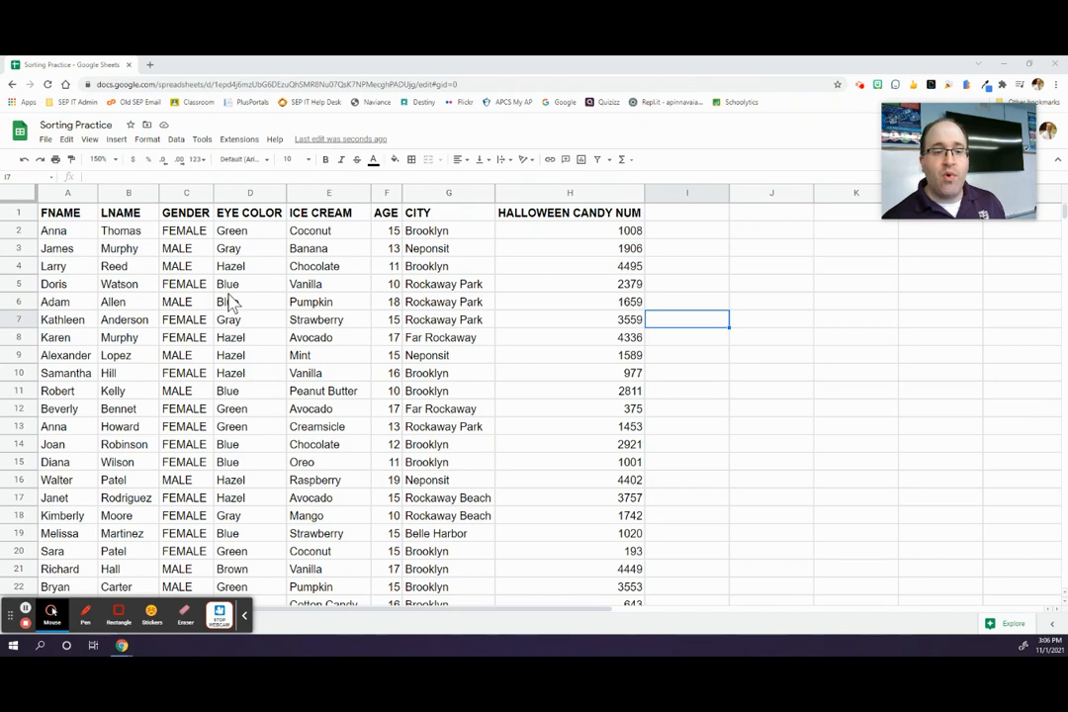
# Highlight row 2, column A and the data range A1:H100 to examine how the table is laid out
pyautogui.click(20, 231)
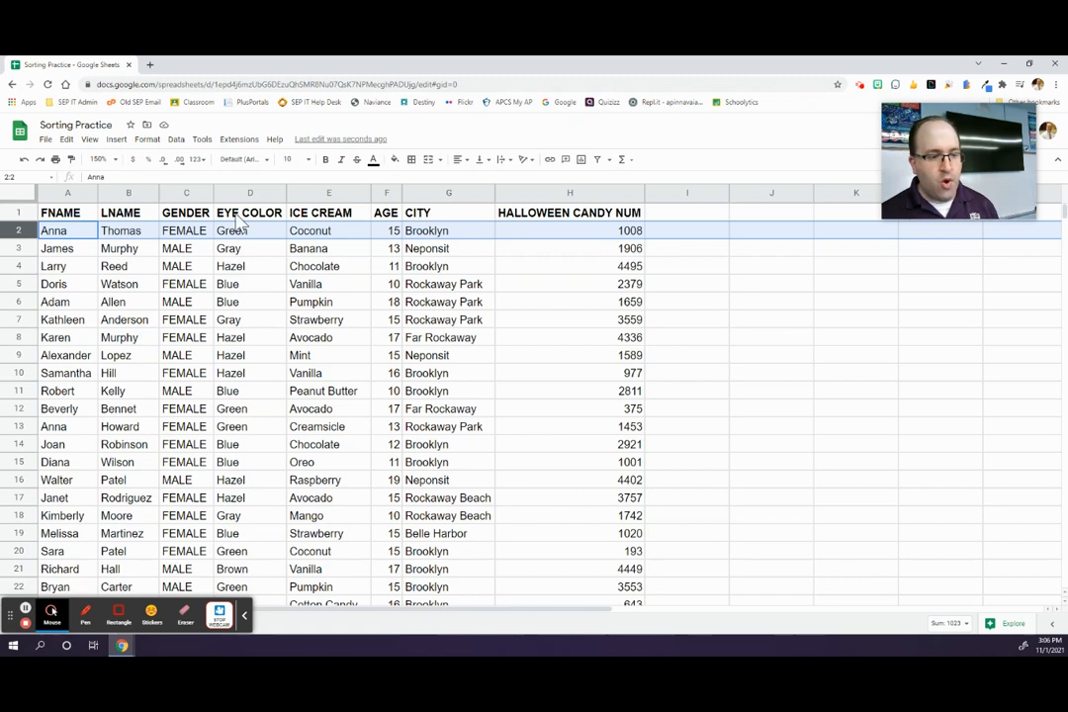
pyautogui.click(66, 191)
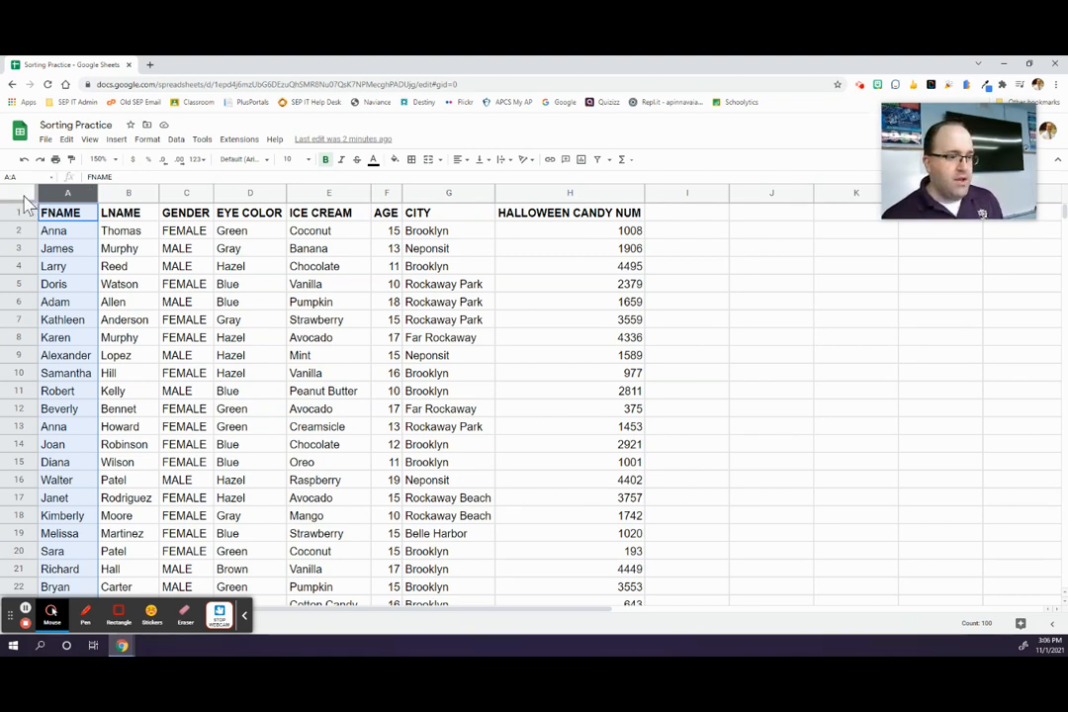
pyautogui.click(77, 215)
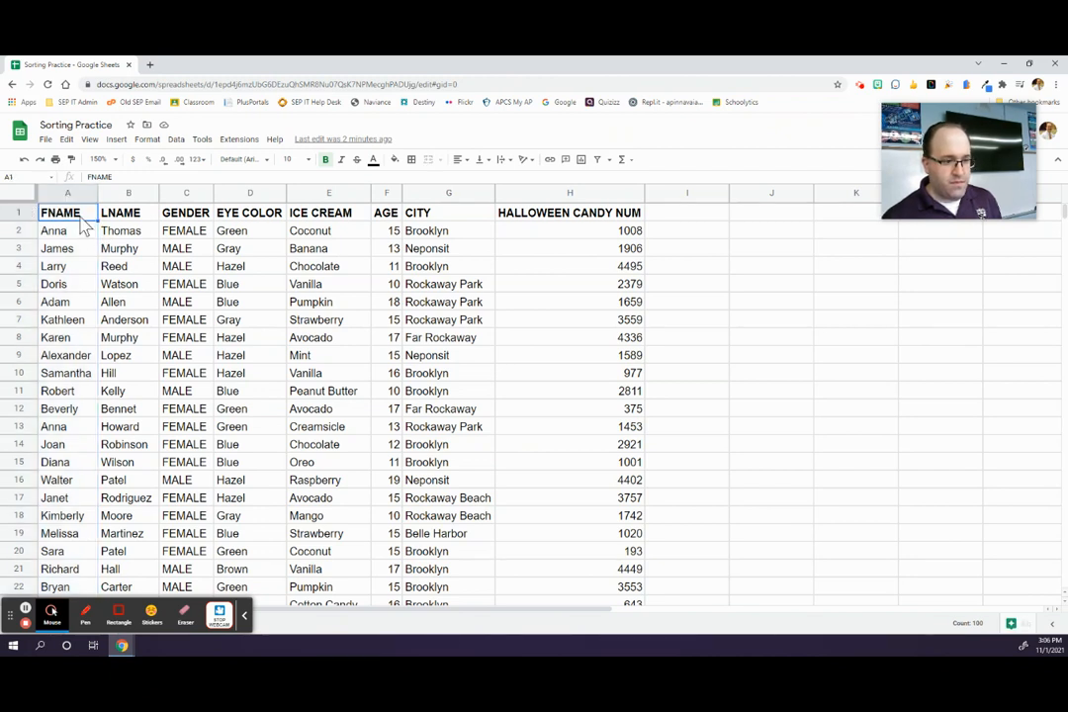
pyautogui.moveTo(62, 220); pyautogui.dragTo(623, 341)
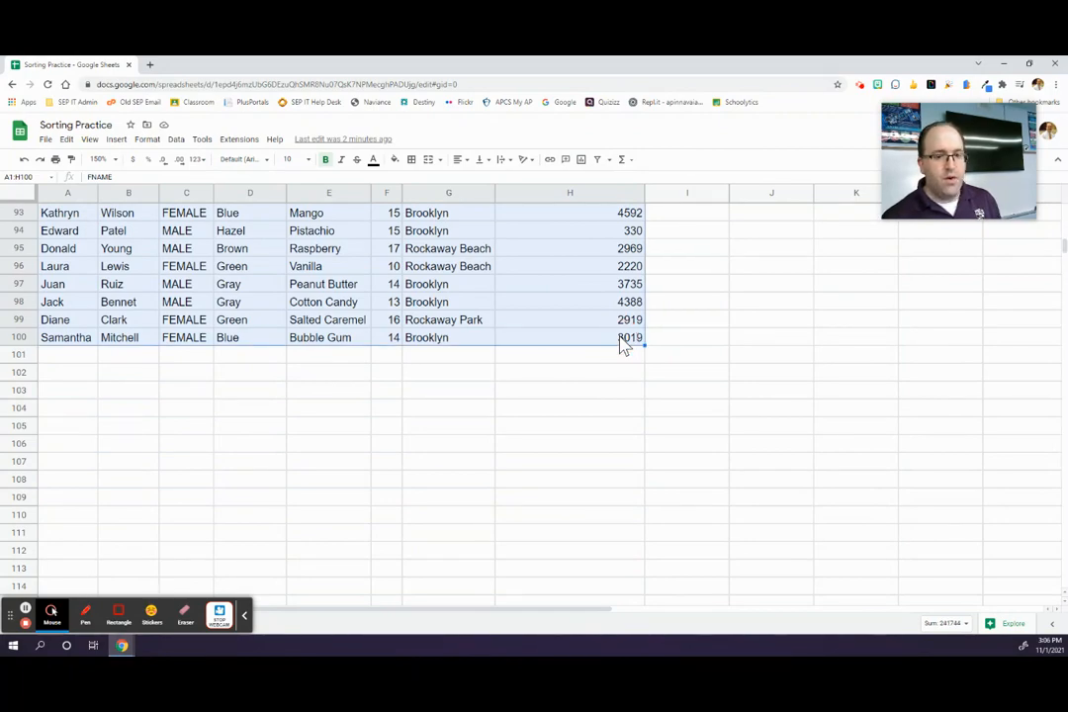
pyautogui.scroll(15, 623, 342)
pyautogui.click(660, 285)
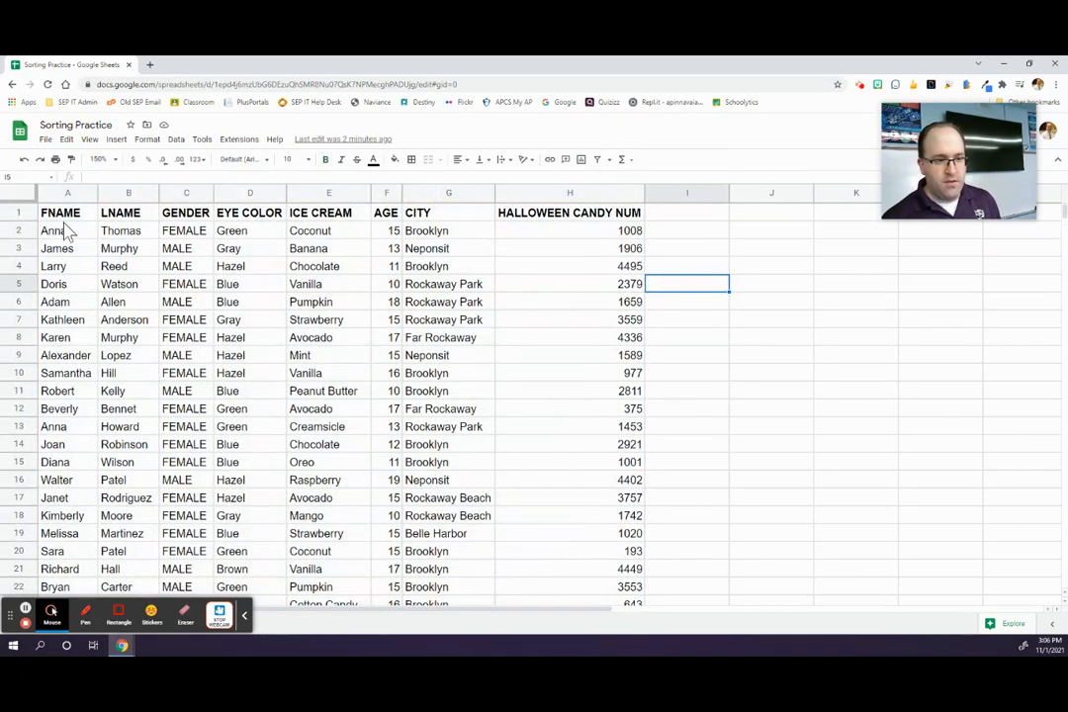
# Open the advanced range sorting options for the entire sheet and mark the data as having a header row
pyautogui.click(18, 197)
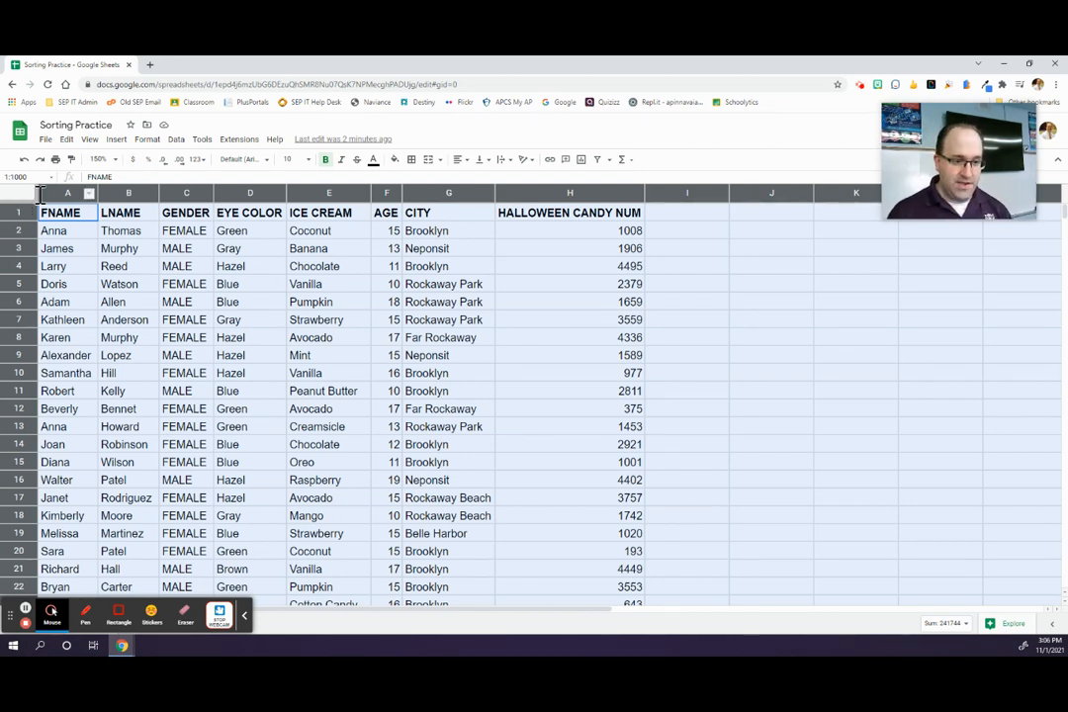
pyautogui.click(177, 140)
pyautogui.moveTo(181, 148)
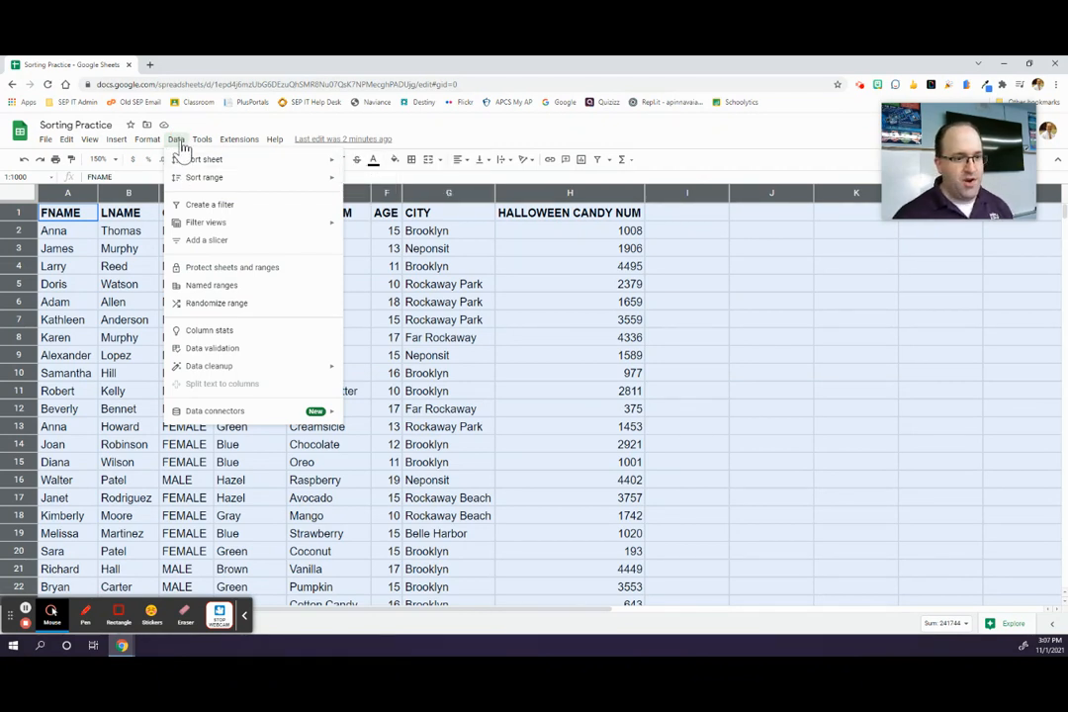
pyautogui.moveTo(194, 184)
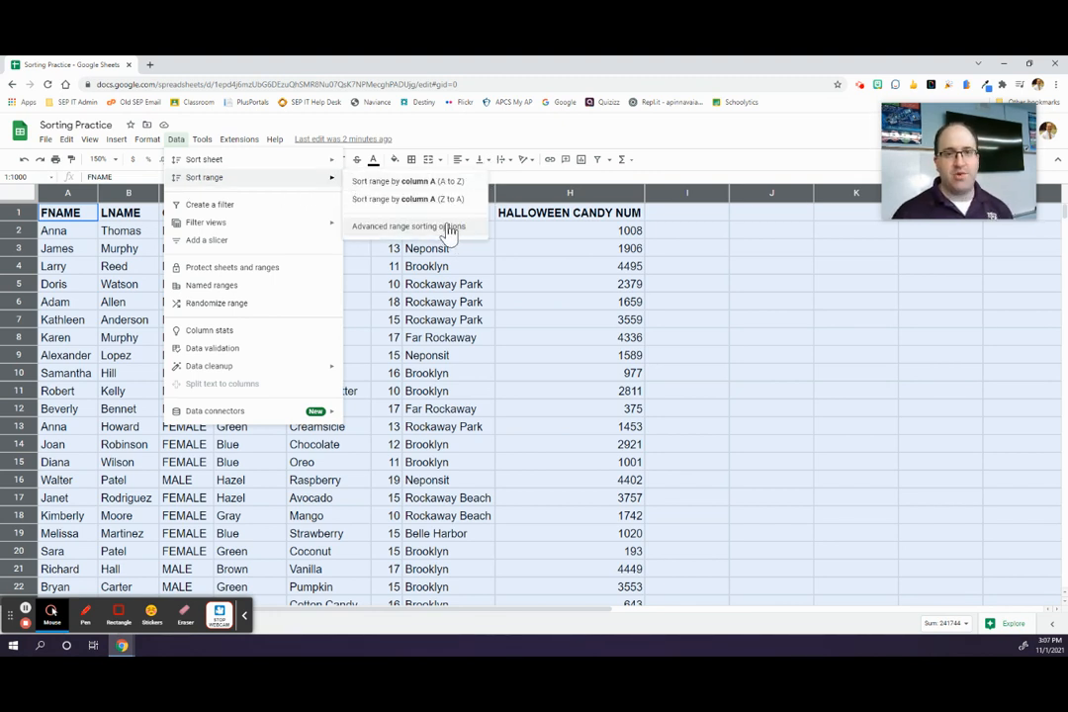
pyautogui.click(450, 227)
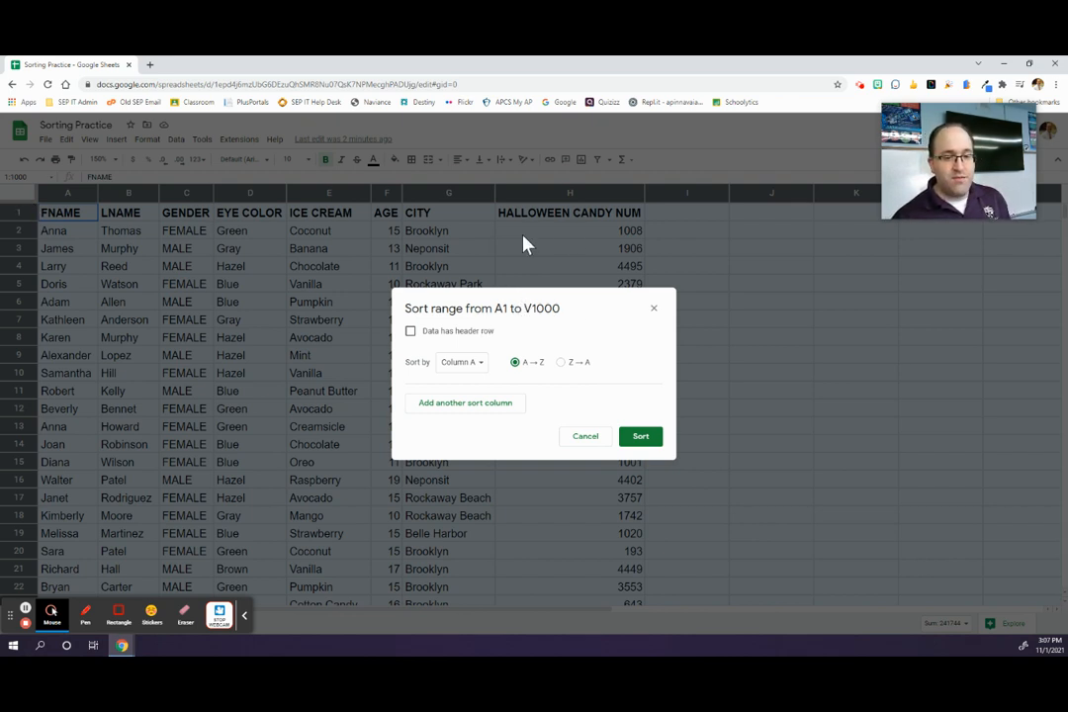
pyautogui.click(411, 332)
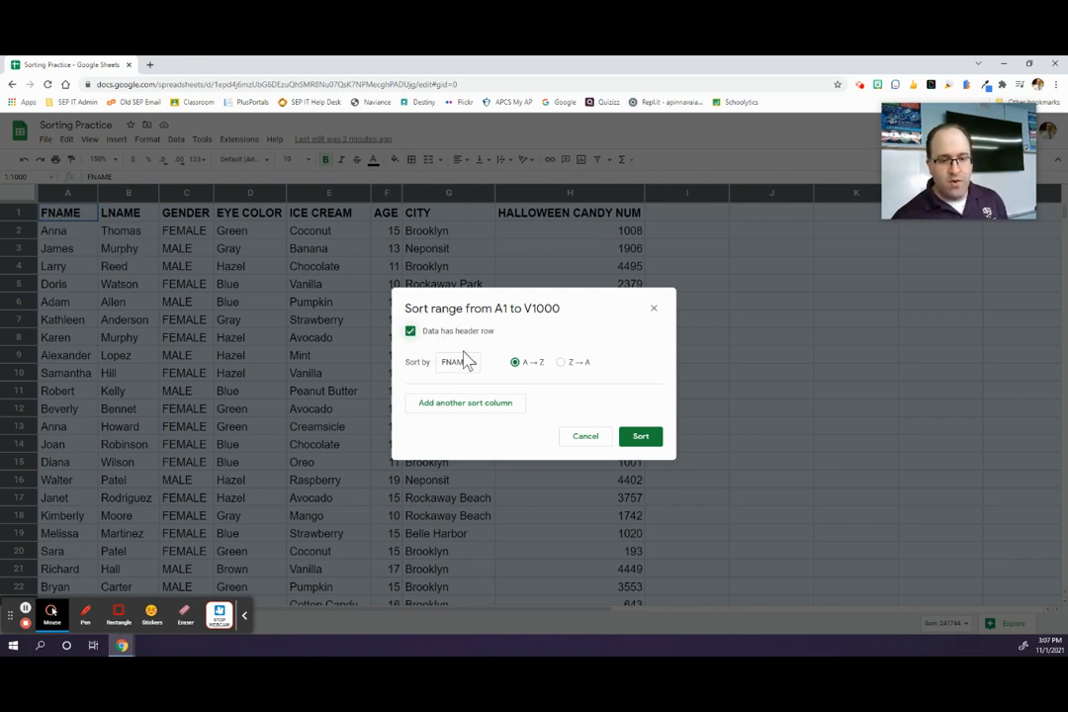
# Sort the range by the CITY column in Z to A order
pyautogui.click(470, 368)
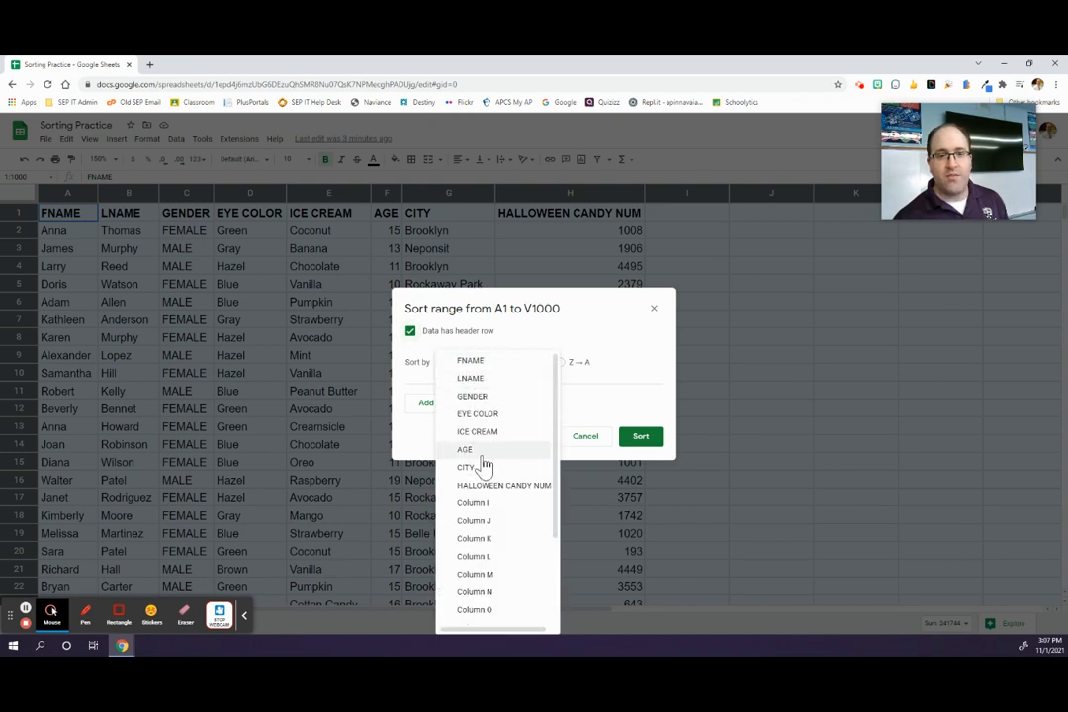
pyautogui.click(473, 362)
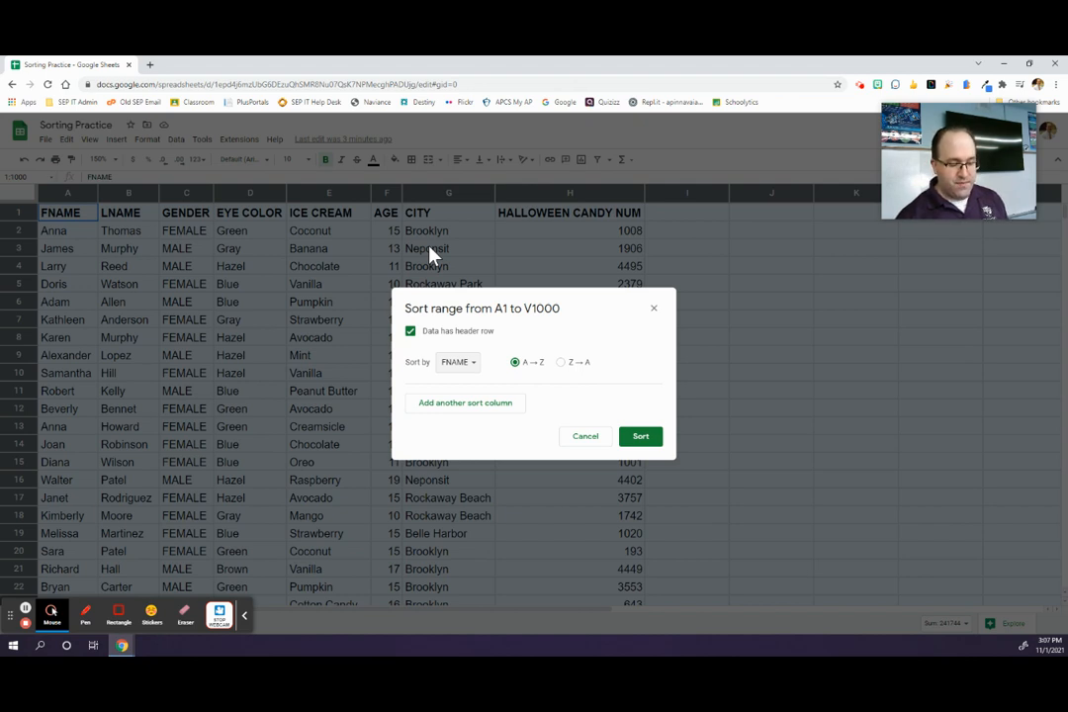
pyautogui.click(458, 362)
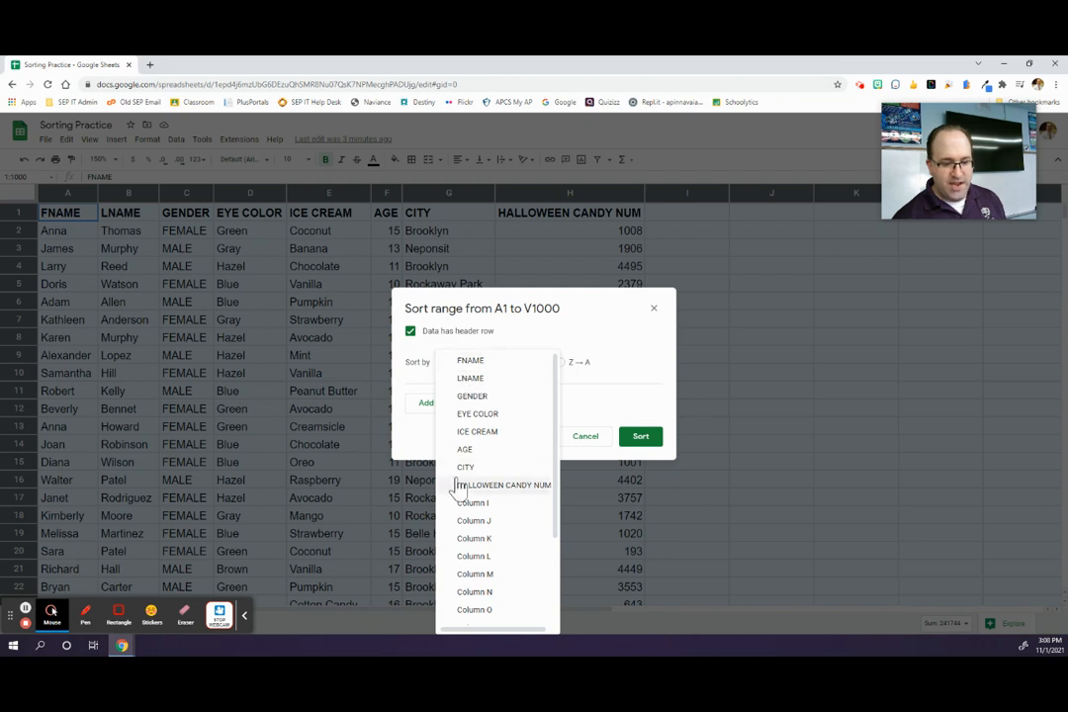
pyautogui.click(420, 374)
pyautogui.click(469, 366)
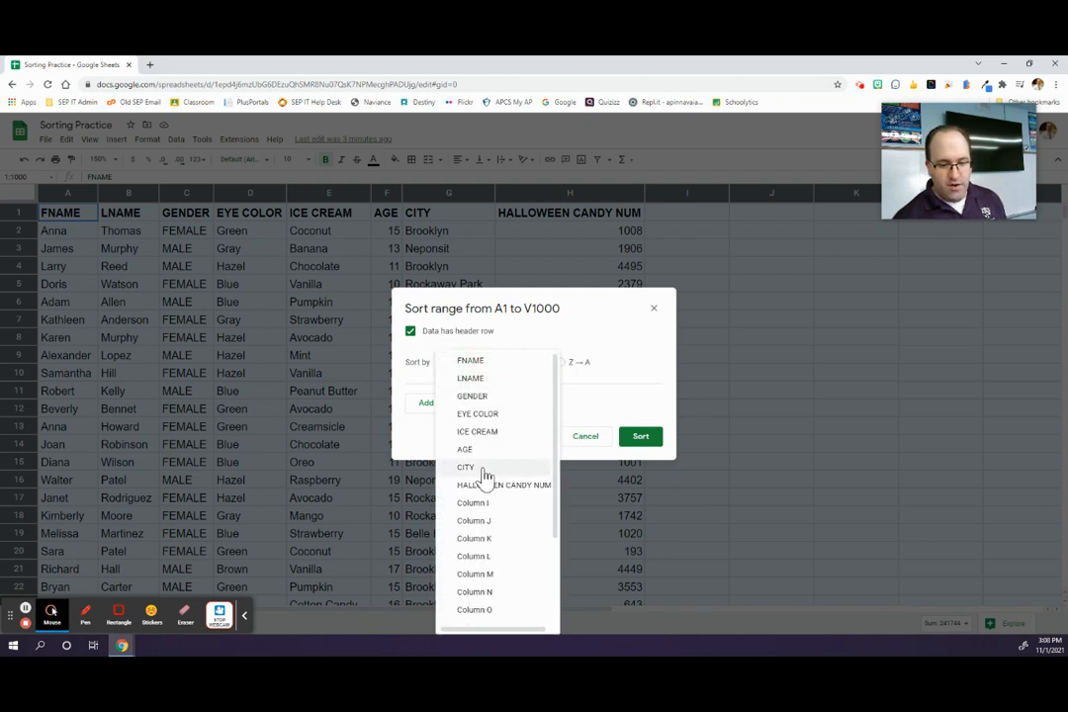
pyautogui.click(466, 467)
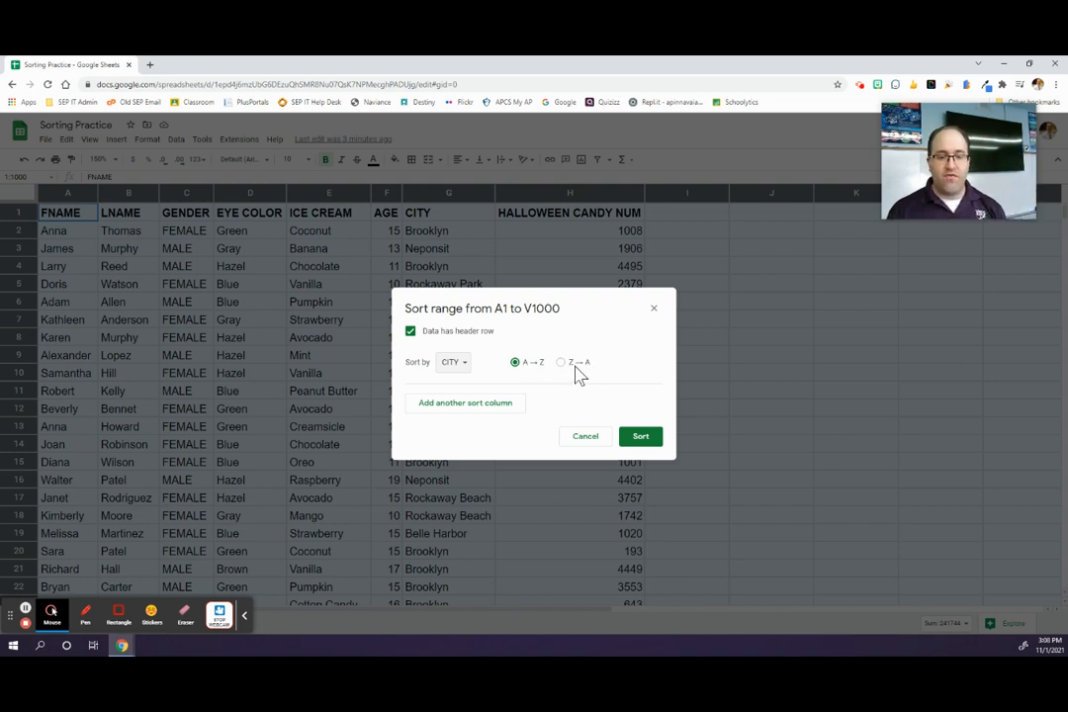
pyautogui.click(574, 368)
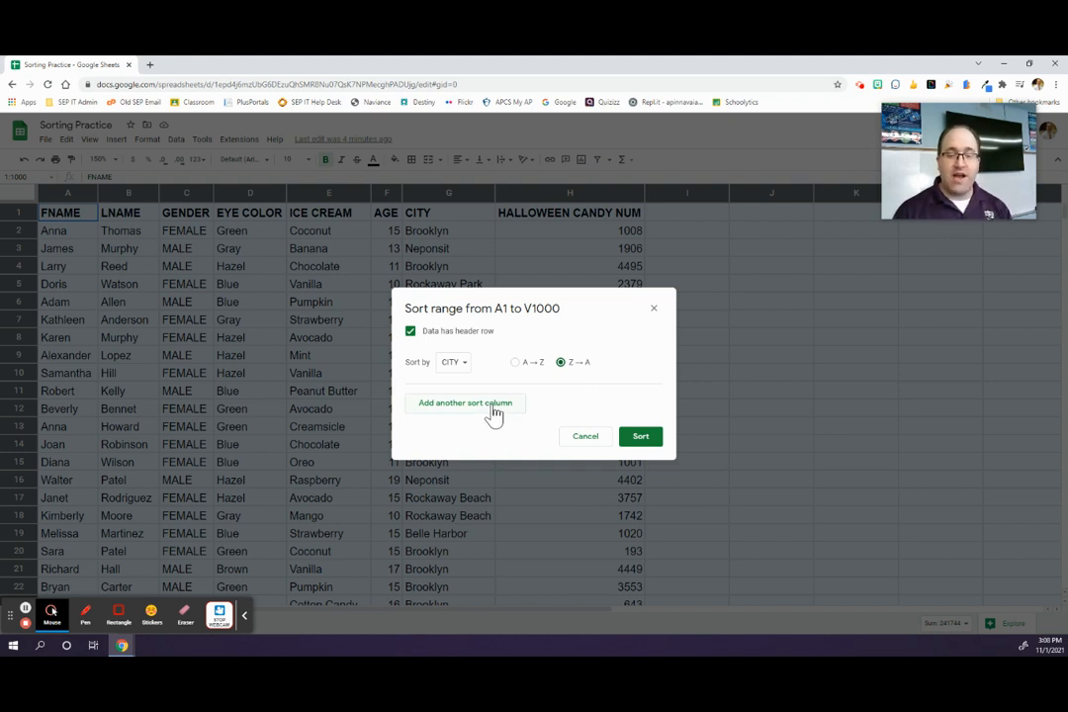
pyautogui.click(642, 439)
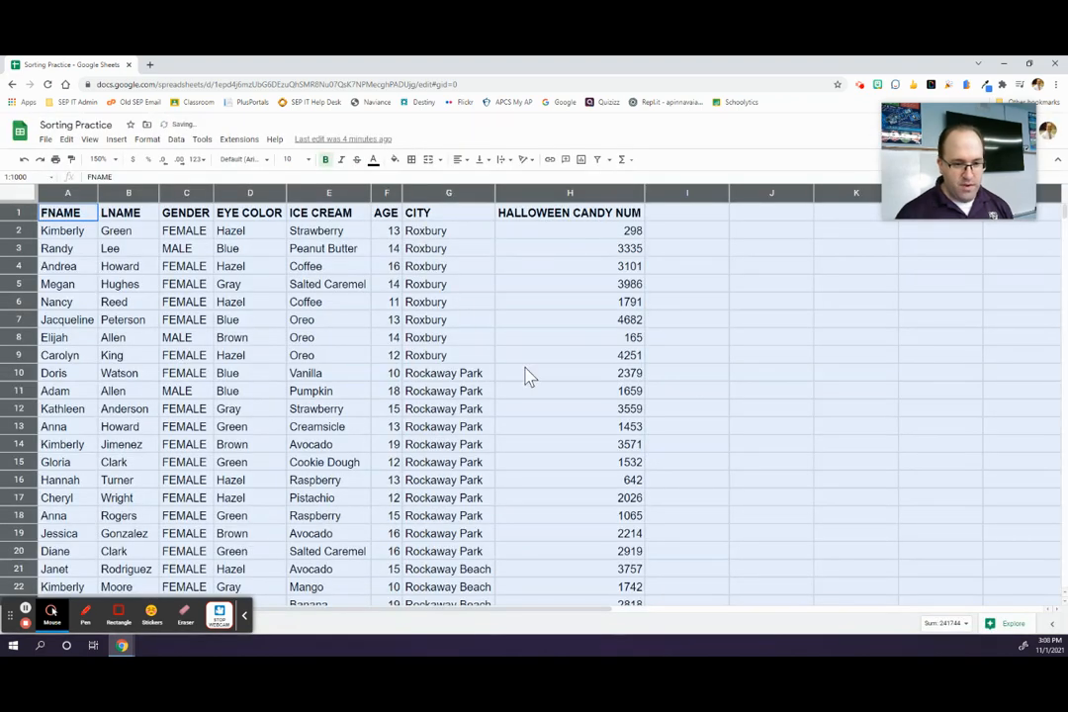
# Examine how the records are grouped by city, highlighting the Roxbury and Rockaway Park groups
pyautogui.click(441, 284)
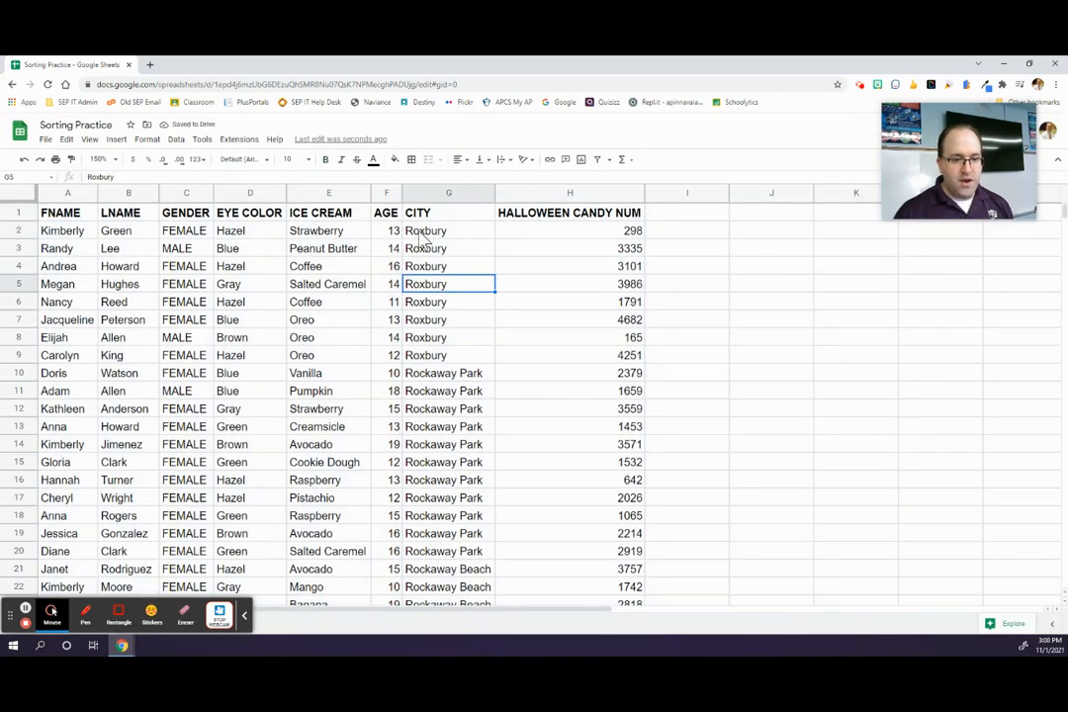
pyautogui.moveTo(425, 232); pyautogui.dragTo(66, 360)
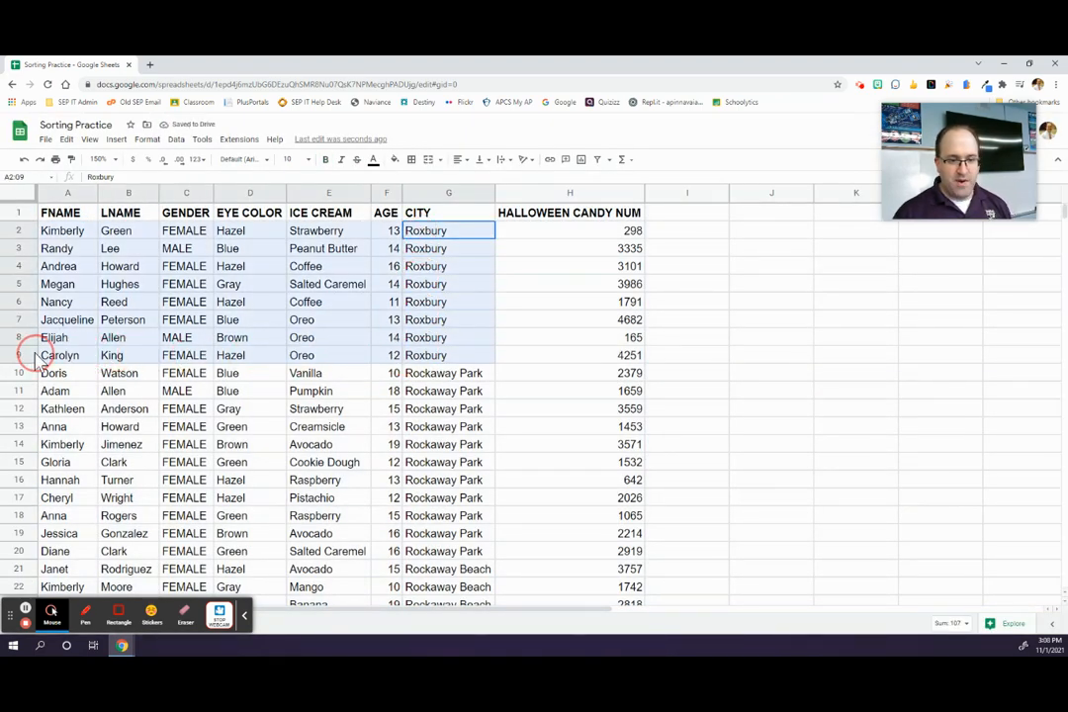
pyautogui.moveTo(425, 381); pyautogui.dragTo(45, 554)
pyautogui.scroll(-20, 408, 425)
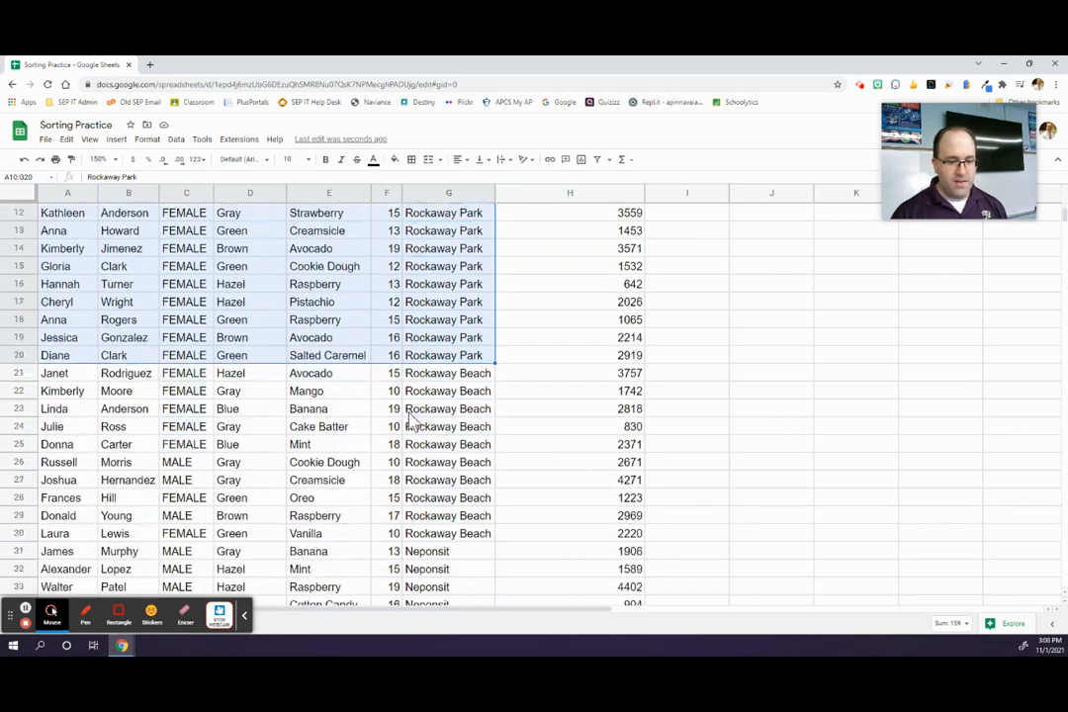
pyautogui.scroll(20, 413, 420)
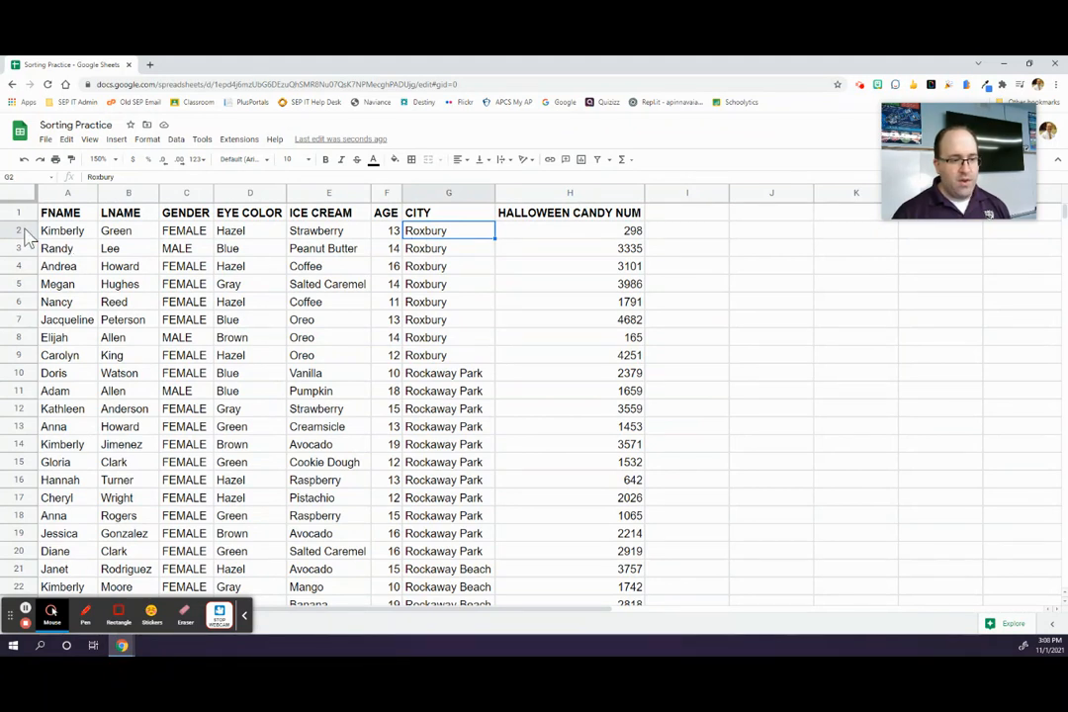
# Highlight the Roxbury rows and check the order of their GENDER values
pyautogui.moveTo(18, 231); pyautogui.dragTo(18, 284)
pyautogui.moveTo(18, 331); pyautogui.dragTo(18, 355)
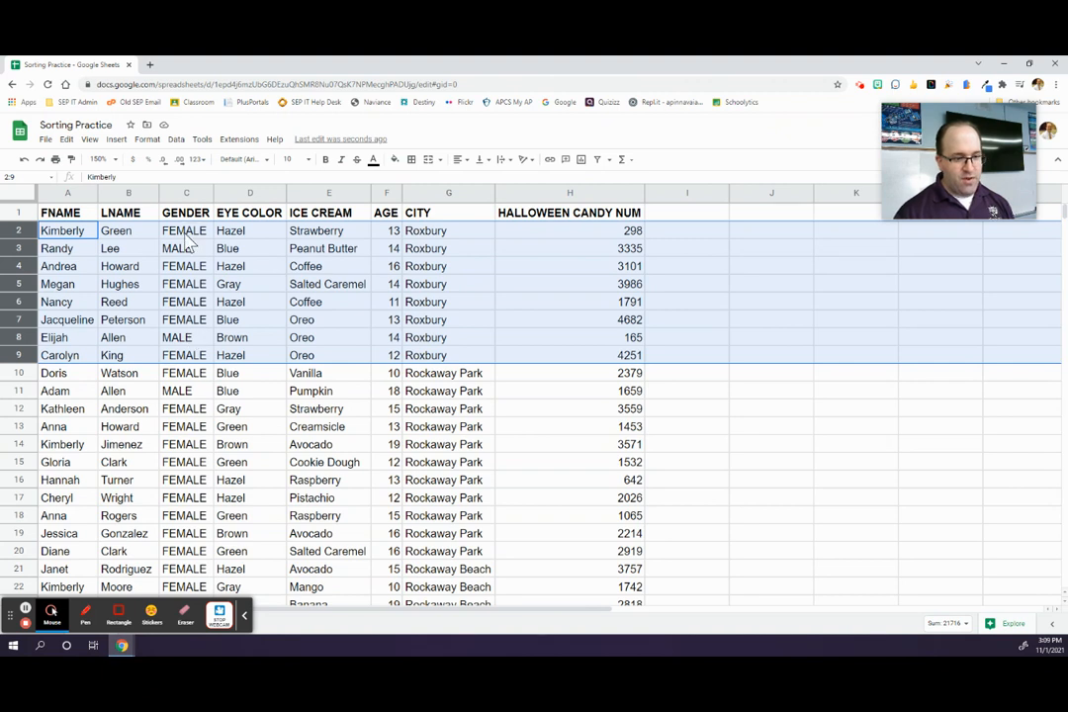
pyautogui.moveTo(185, 230); pyautogui.dragTo(181, 373)
pyautogui.moveTo(183, 379); pyautogui.dragTo(197, 358)
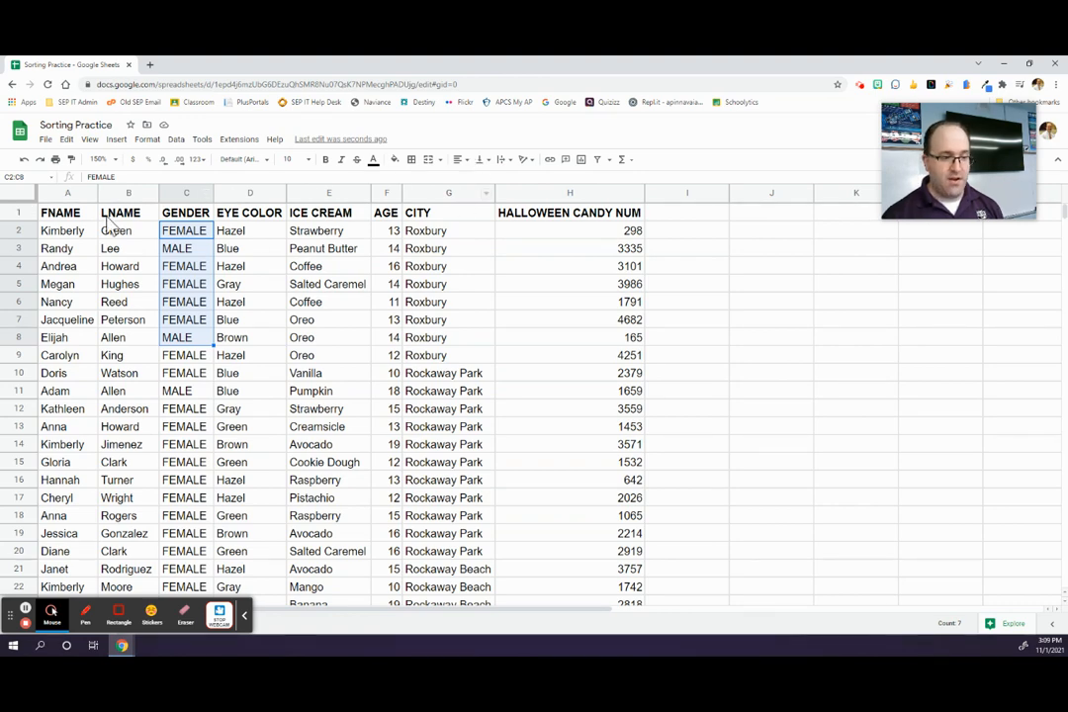
# Set up an advanced range sort of the entire sheet with a header row, using CITY from Z to A
pyautogui.click(18, 193)
pyautogui.click(177, 138)
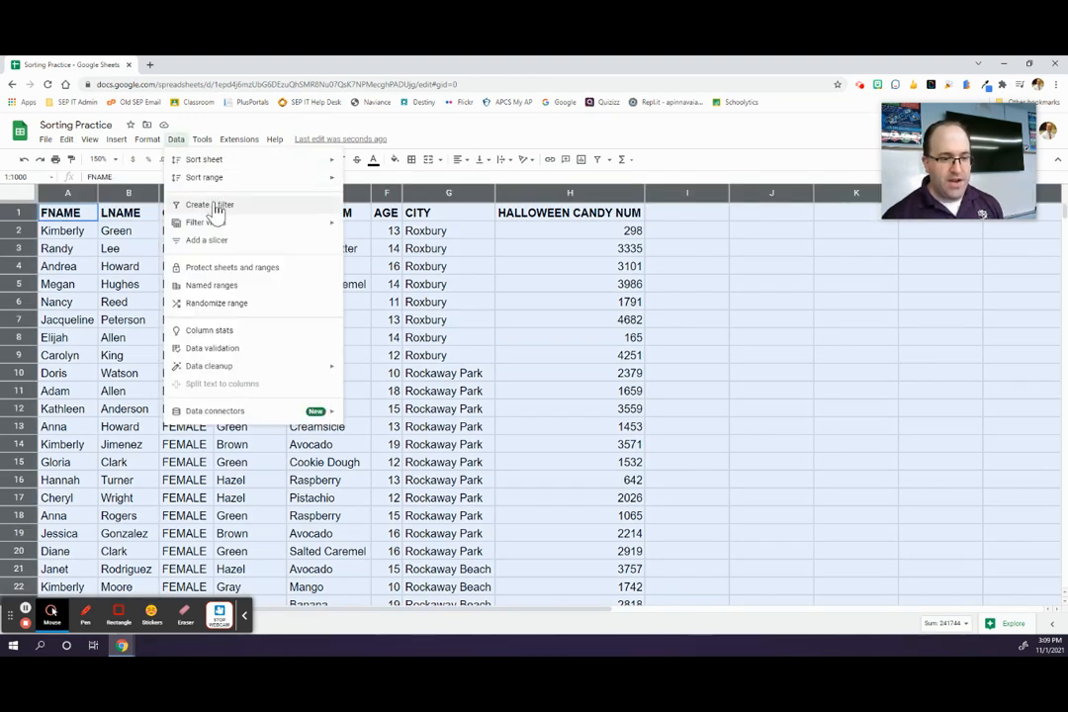
pyautogui.moveTo(218, 187)
pyautogui.click(389, 227)
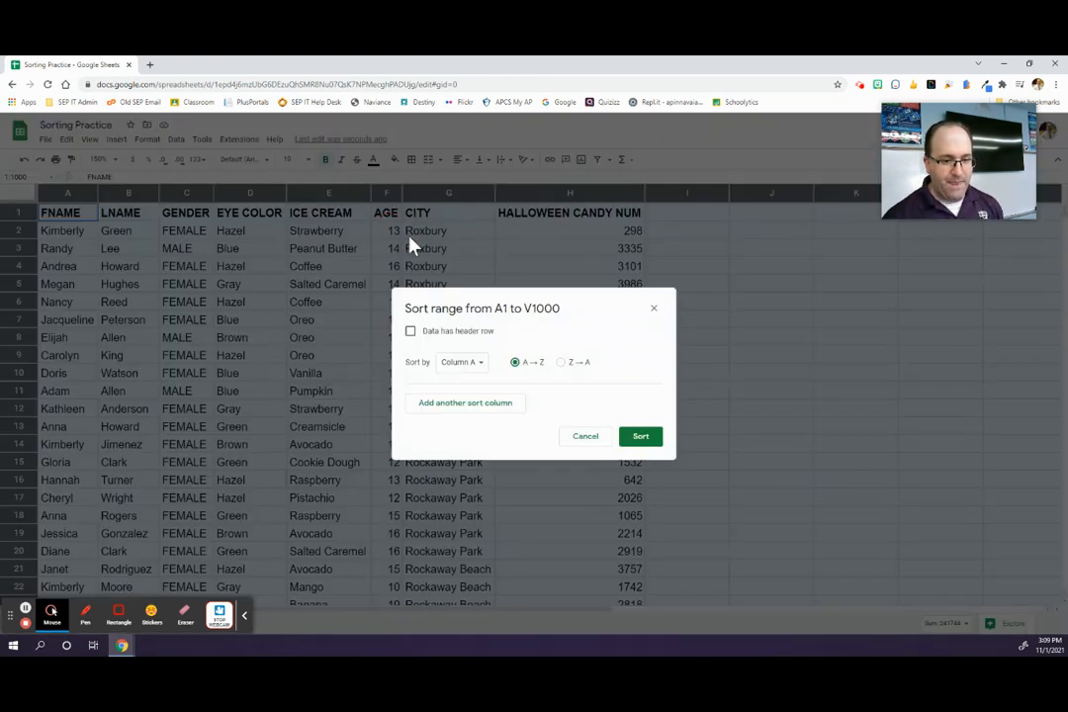
pyautogui.click(440, 332)
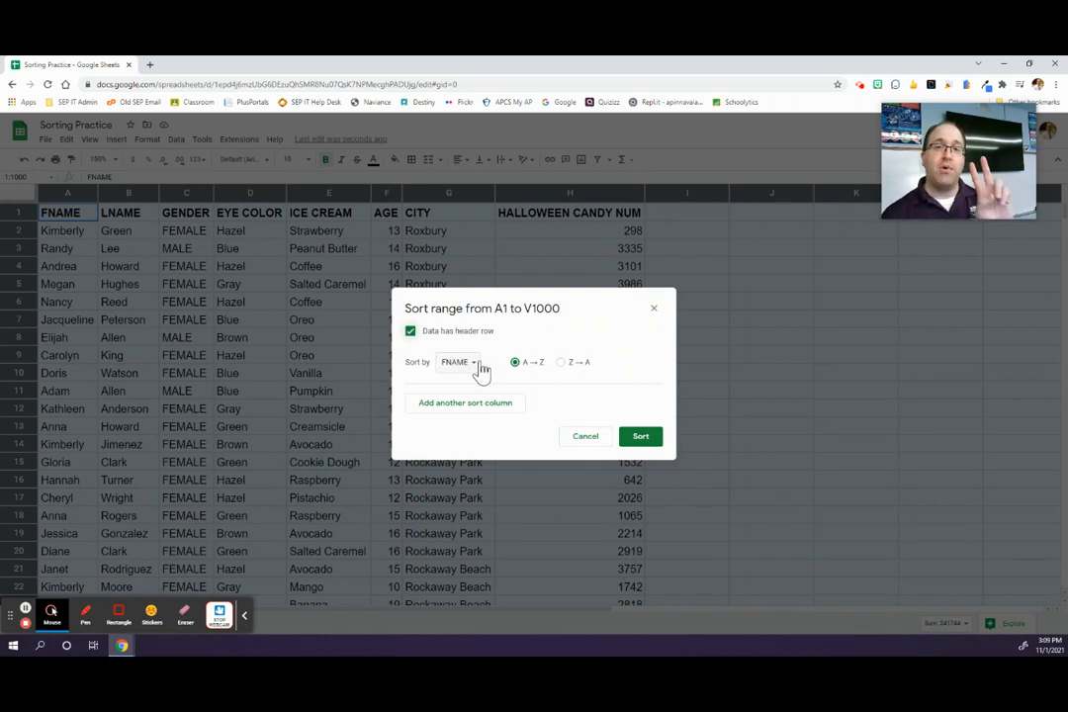
pyautogui.click(481, 368)
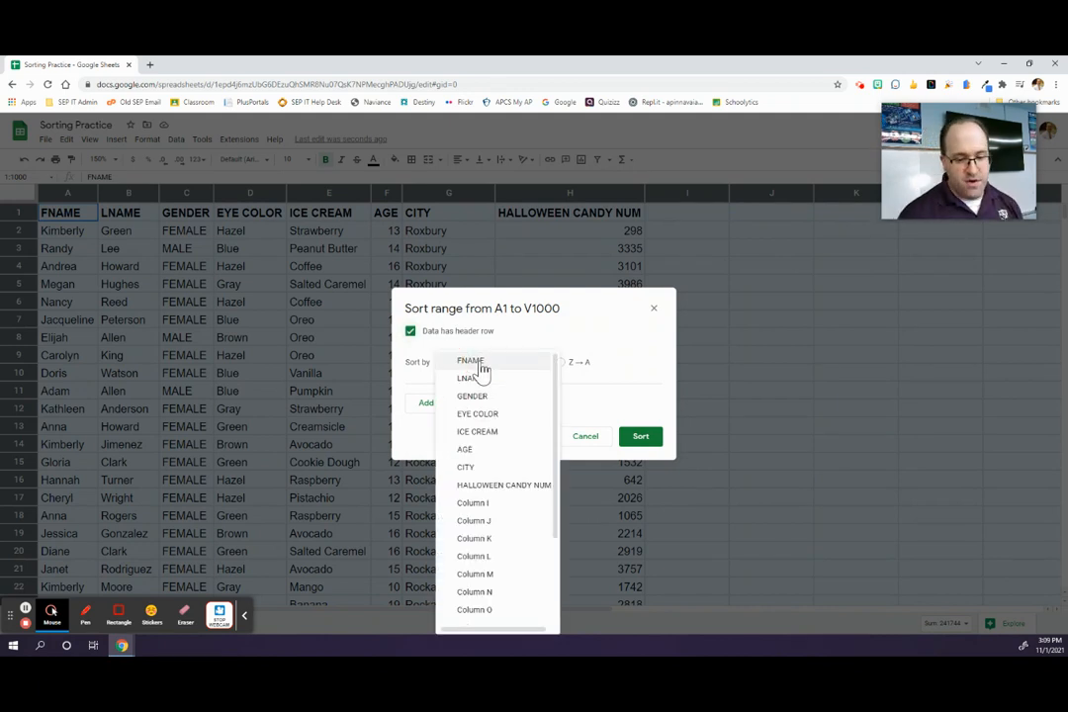
pyautogui.click(477, 466)
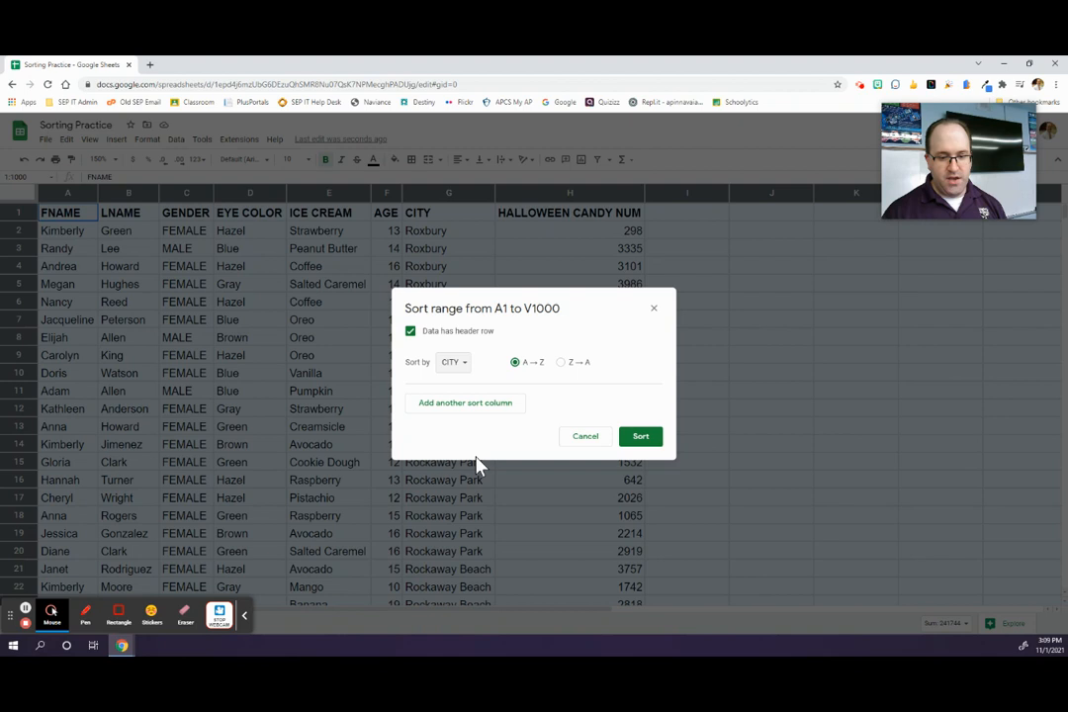
pyautogui.click(568, 365)
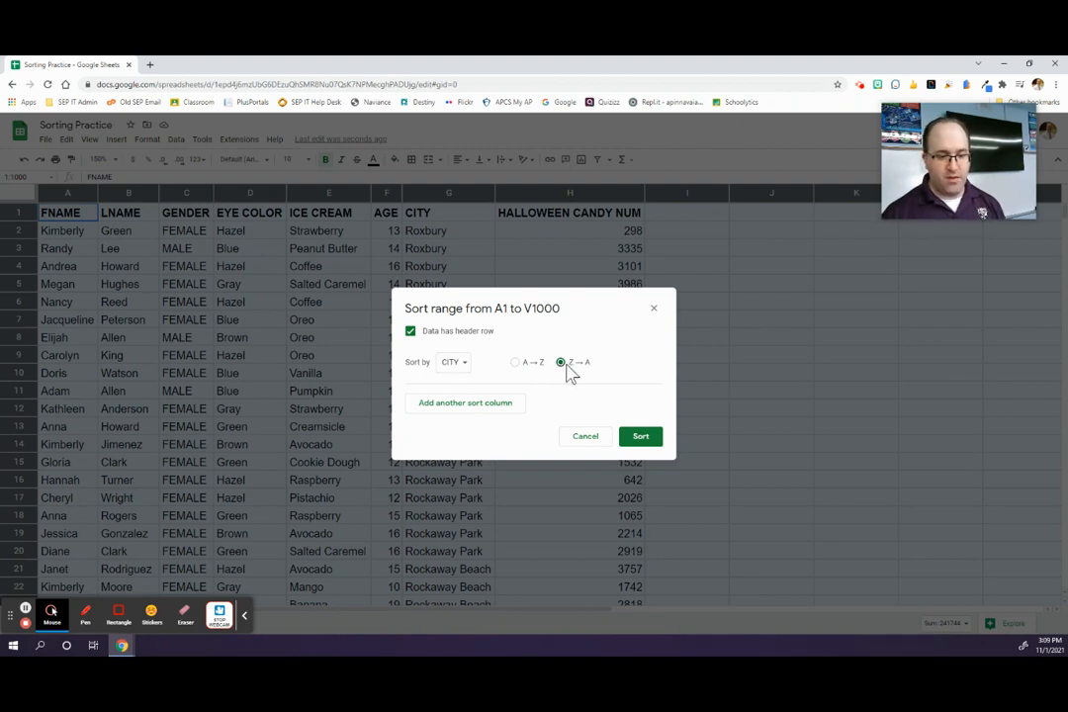
# Add GENDER in A to Z order as the second sort column and apply the sort
pyautogui.click(479, 407)
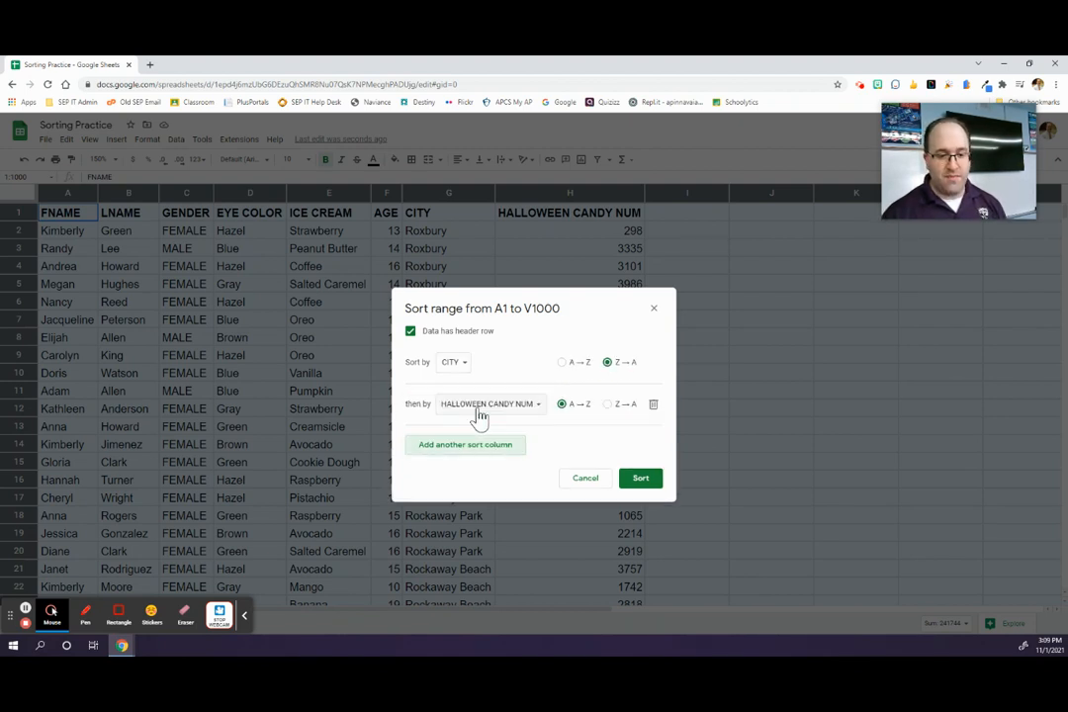
pyautogui.click(457, 365)
pyautogui.click(456, 366)
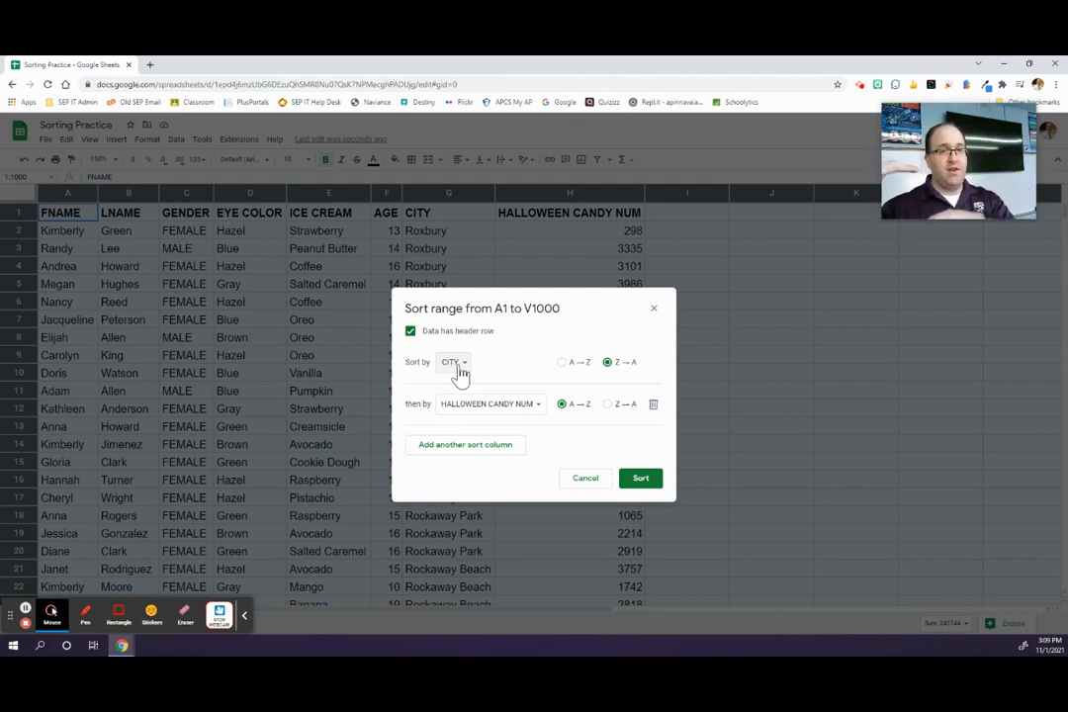
pyautogui.click(524, 405)
pyautogui.click(490, 315)
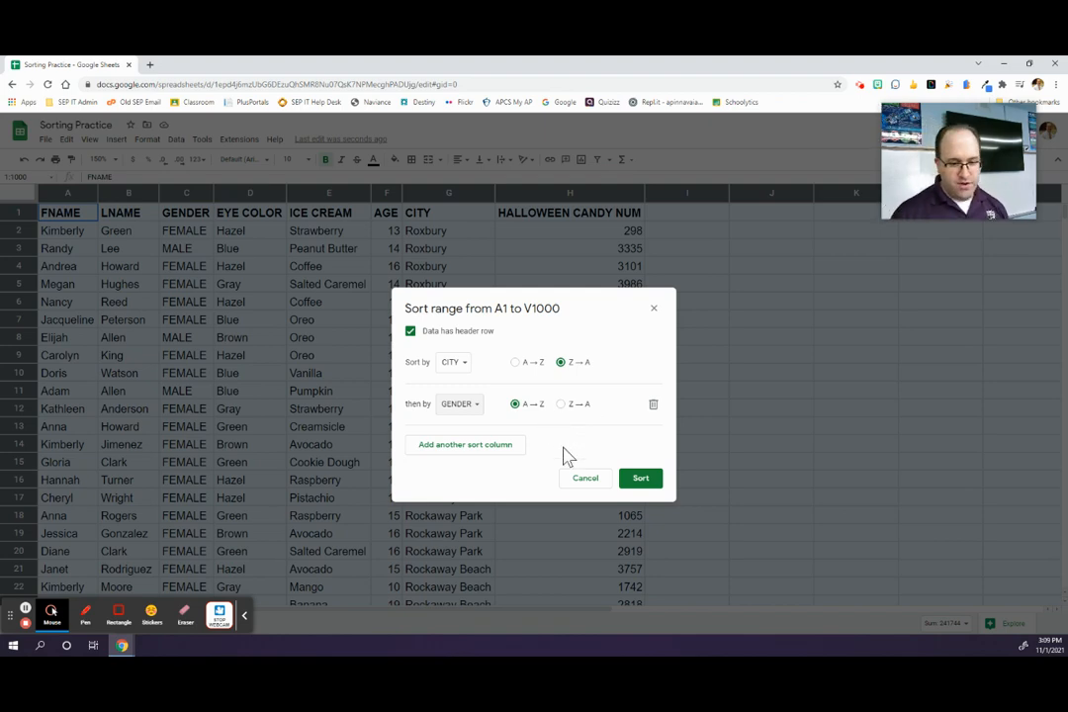
pyautogui.click(642, 481)
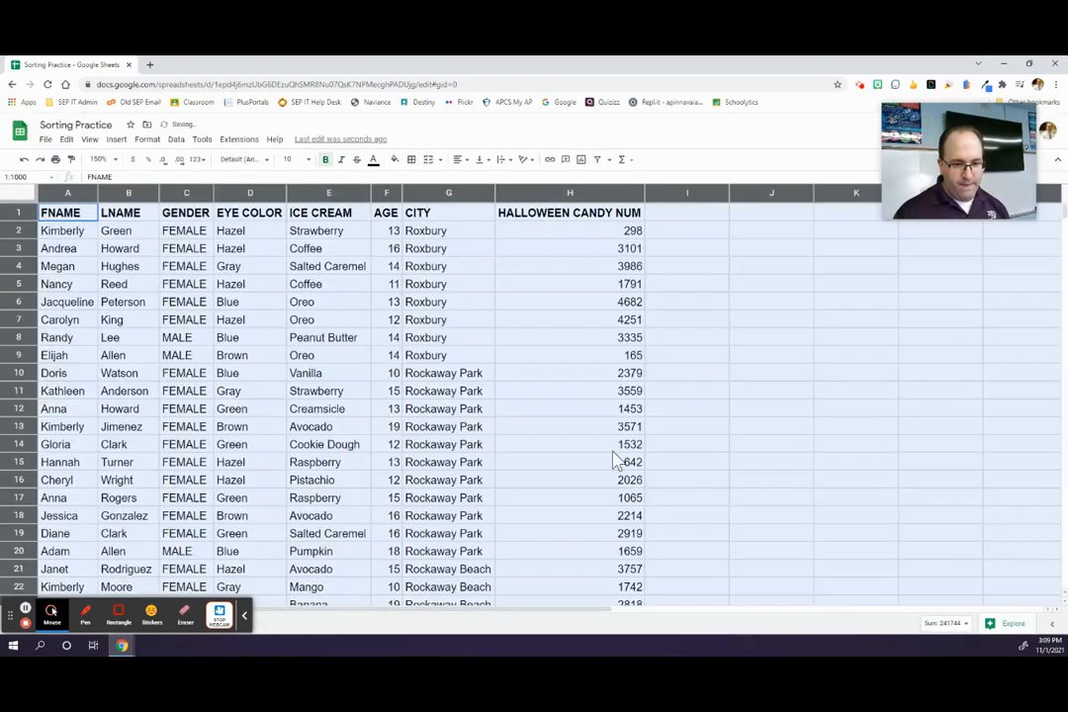
# Highlight the Roxbury rows and review the gender order within each city group
pyautogui.moveTo(18, 236); pyautogui.dragTo(18, 361)
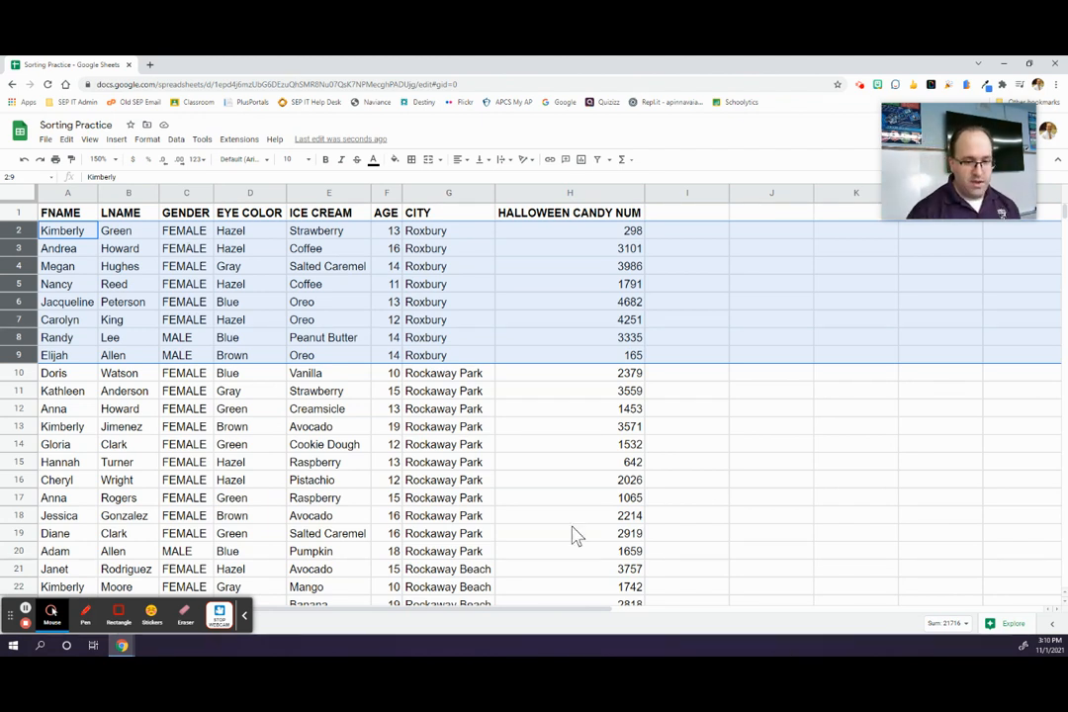
pyautogui.scroll(-2, 489, 453)
pyautogui.scroll(-2, 462, 356)
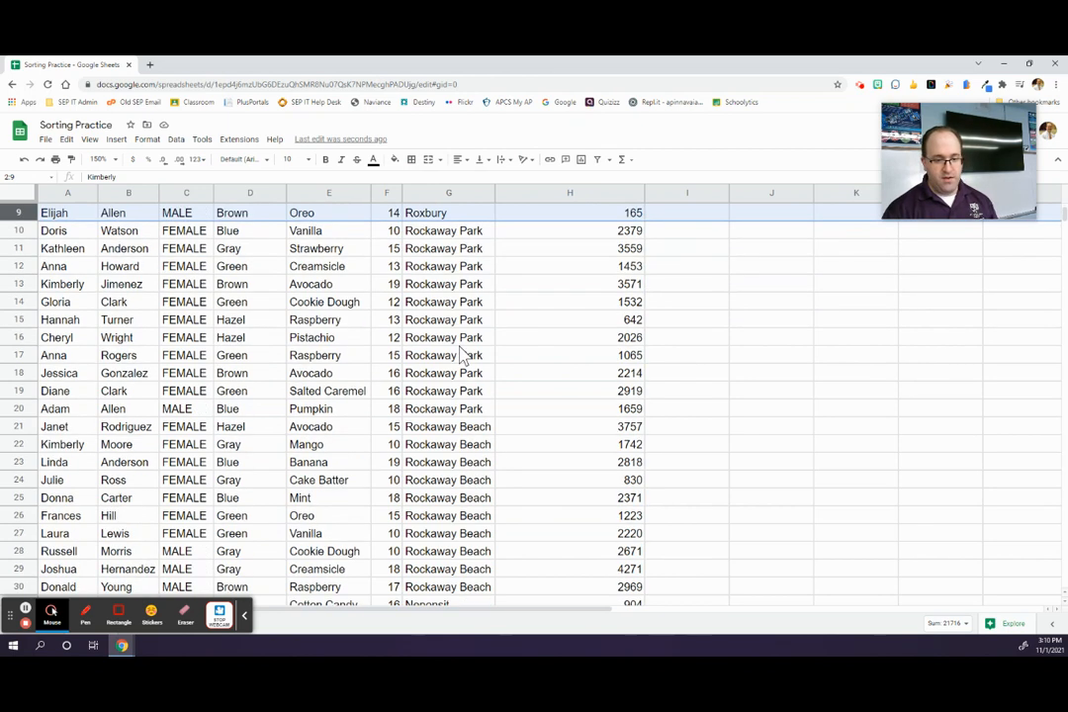
# Highlight the Rockaway Park rows and review the GENDER order within the city groups below them
pyautogui.moveTo(447, 232); pyautogui.dragTo(143, 408)
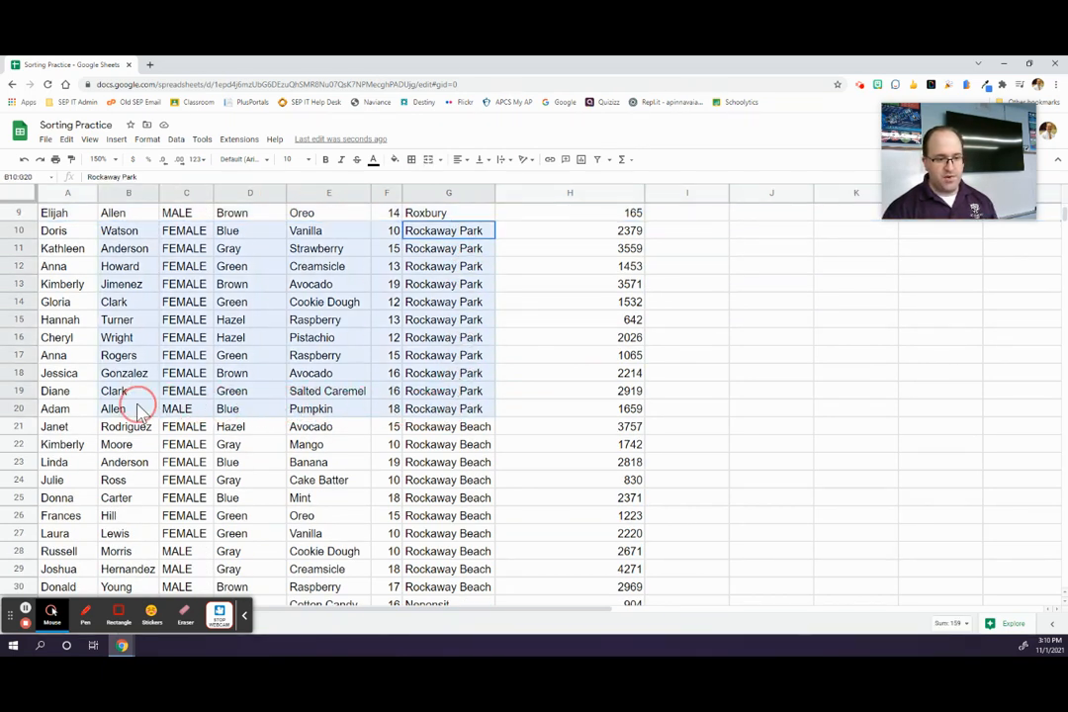
pyautogui.scroll(-10, 195, 416)
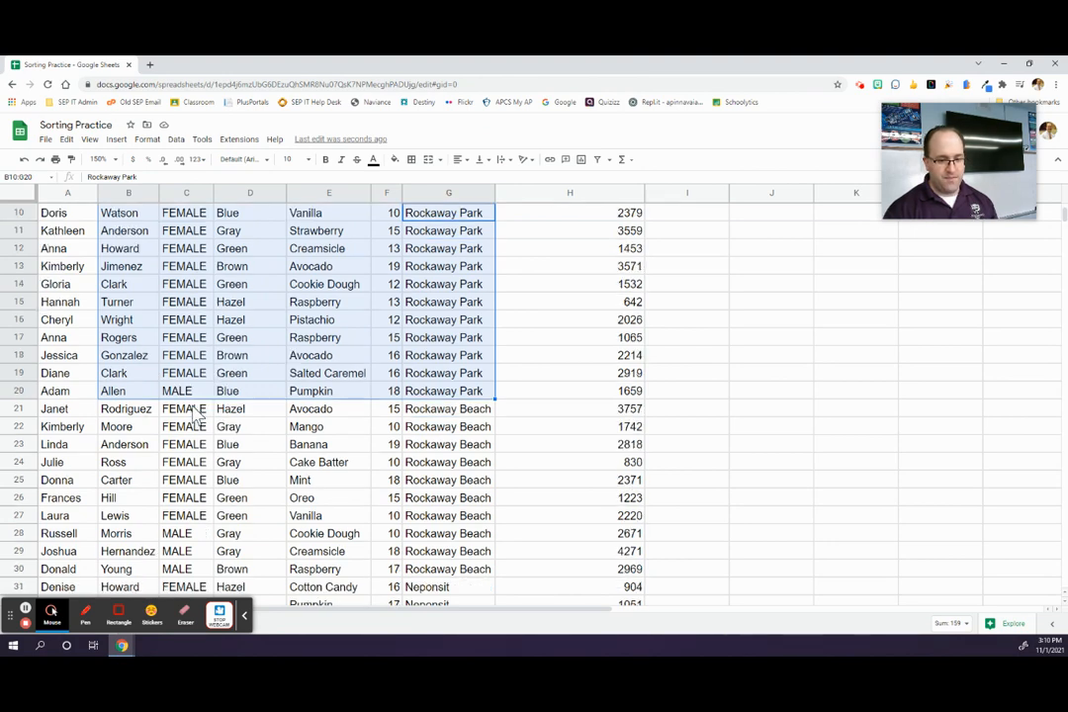
pyautogui.scroll(-4, 195, 415)
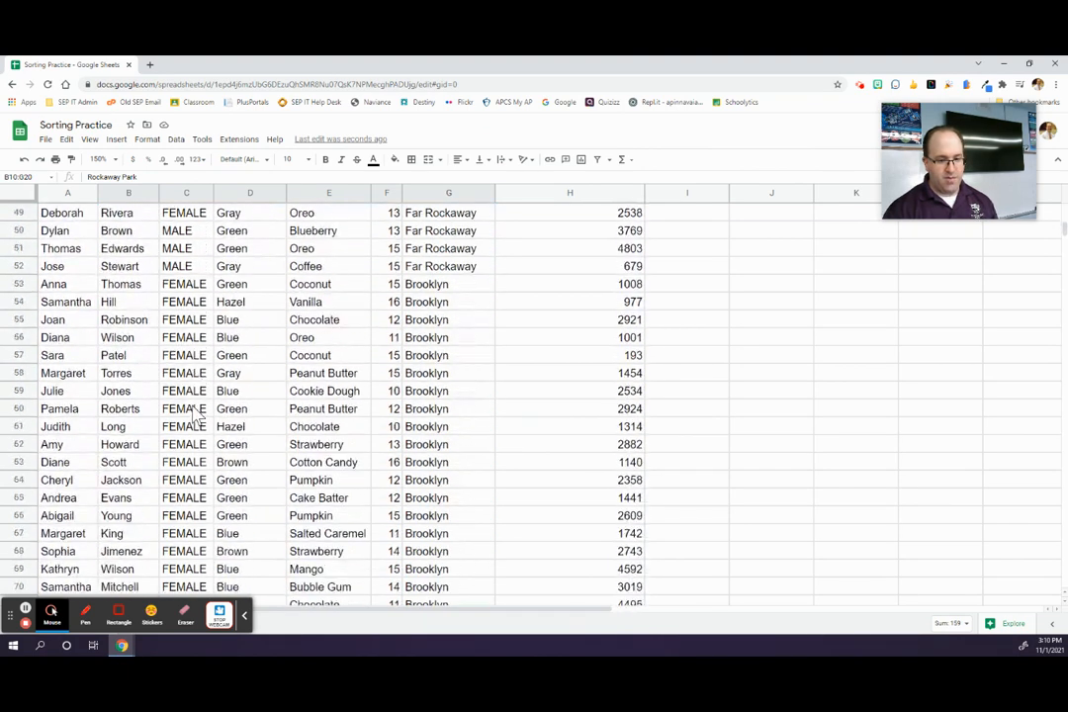
# Highlight the Brooklyn entries and their FEMALE and MALE blocks to check the GENDER order within that city
pyautogui.moveTo(425, 285); pyautogui.dragTo(416, 554)
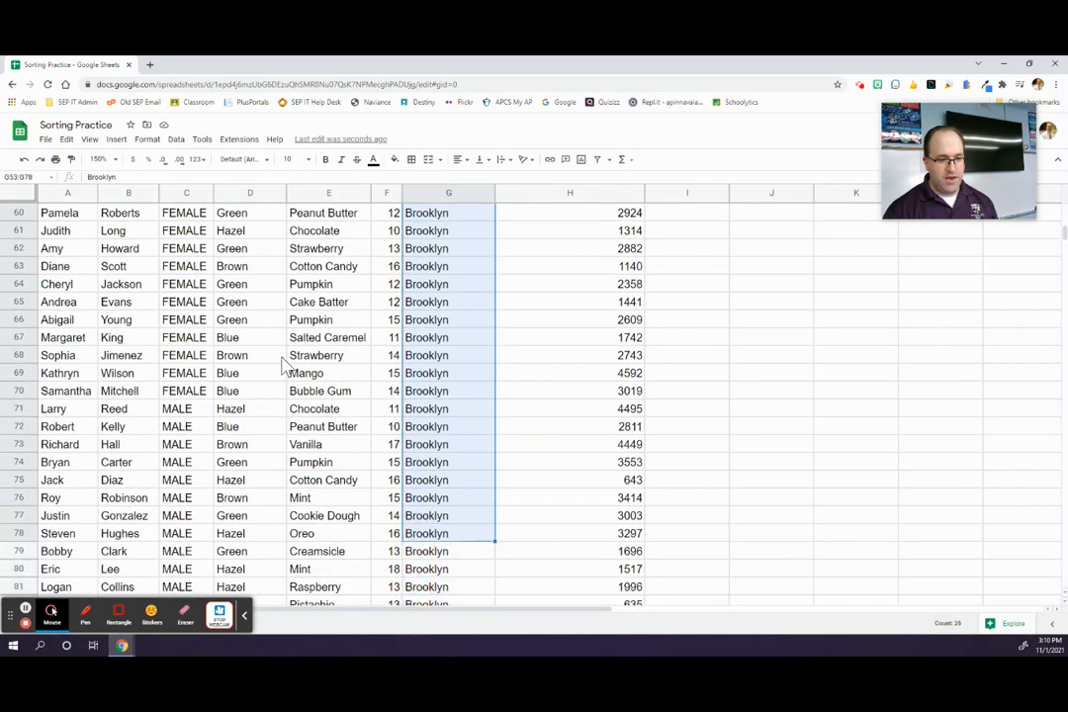
pyautogui.moveTo(194, 395); pyautogui.dragTo(191, 217)
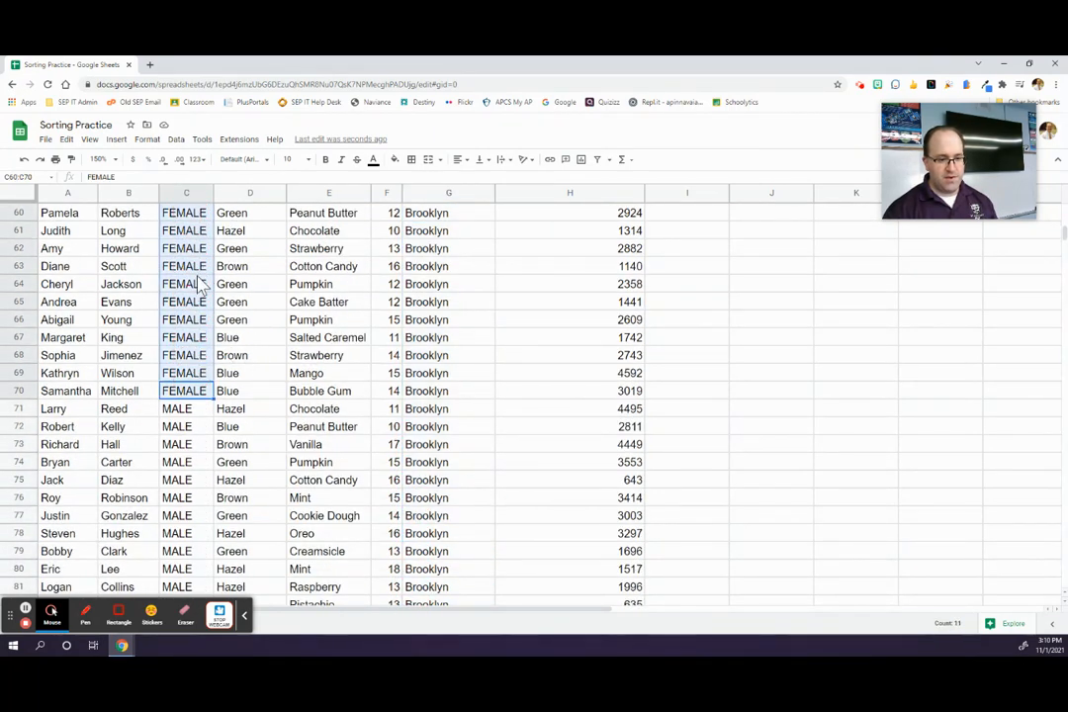
pyautogui.scroll(-2, 193, 282)
pyautogui.moveTo(184, 319); pyautogui.dragTo(191, 609)
pyautogui.scroll(20, 467, 445)
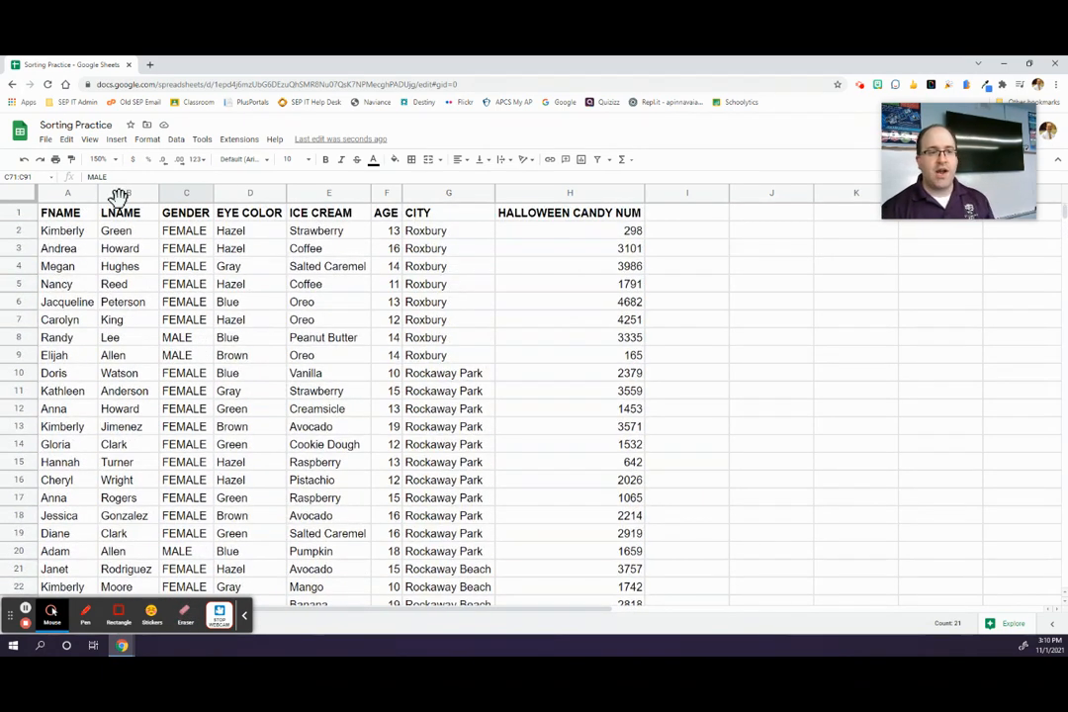
# Set up an advanced range sort of the entire sheet with a header row, using AGE from A to Z
pyautogui.click(20, 192)
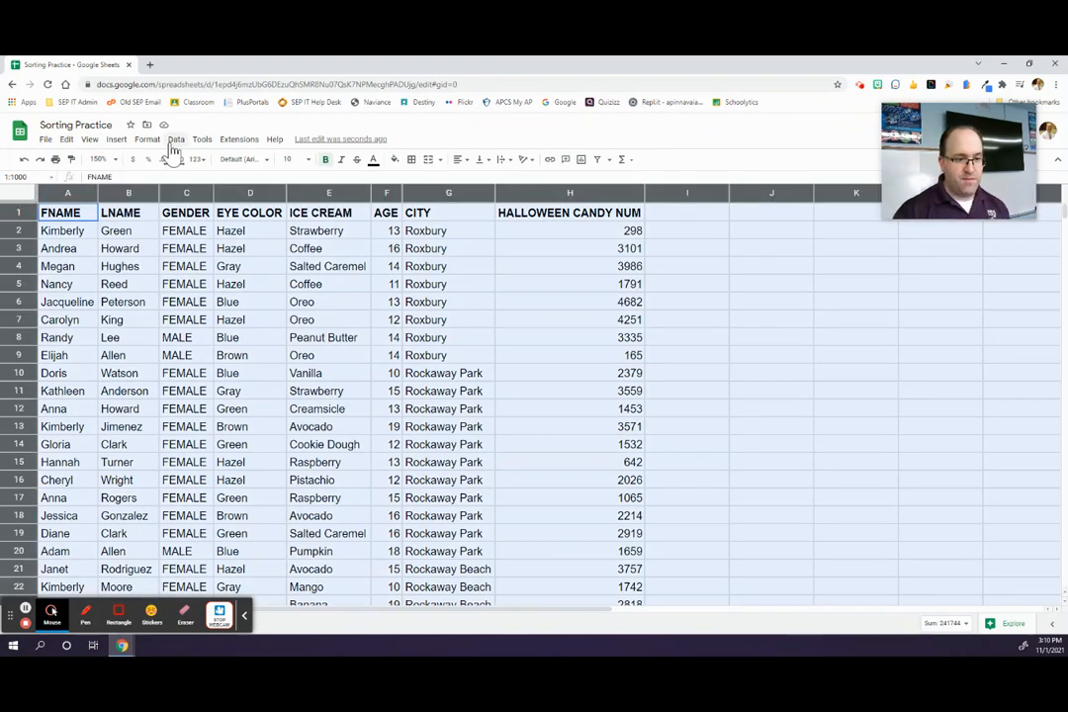
pyautogui.click(176, 139)
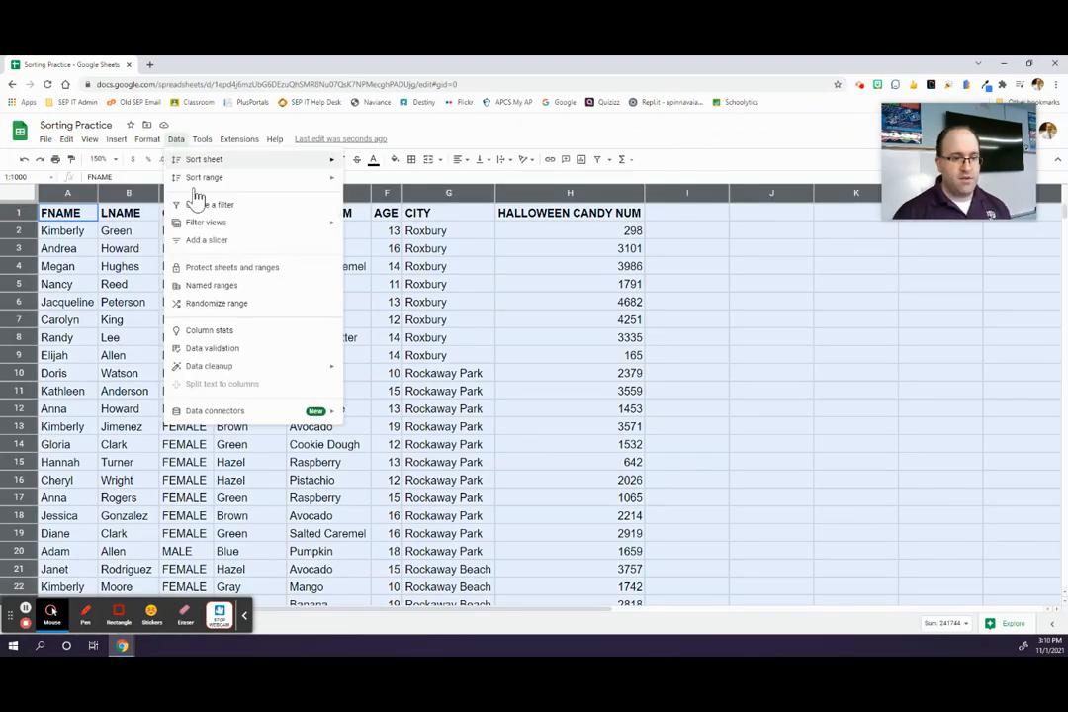
pyautogui.moveTo(202, 177)
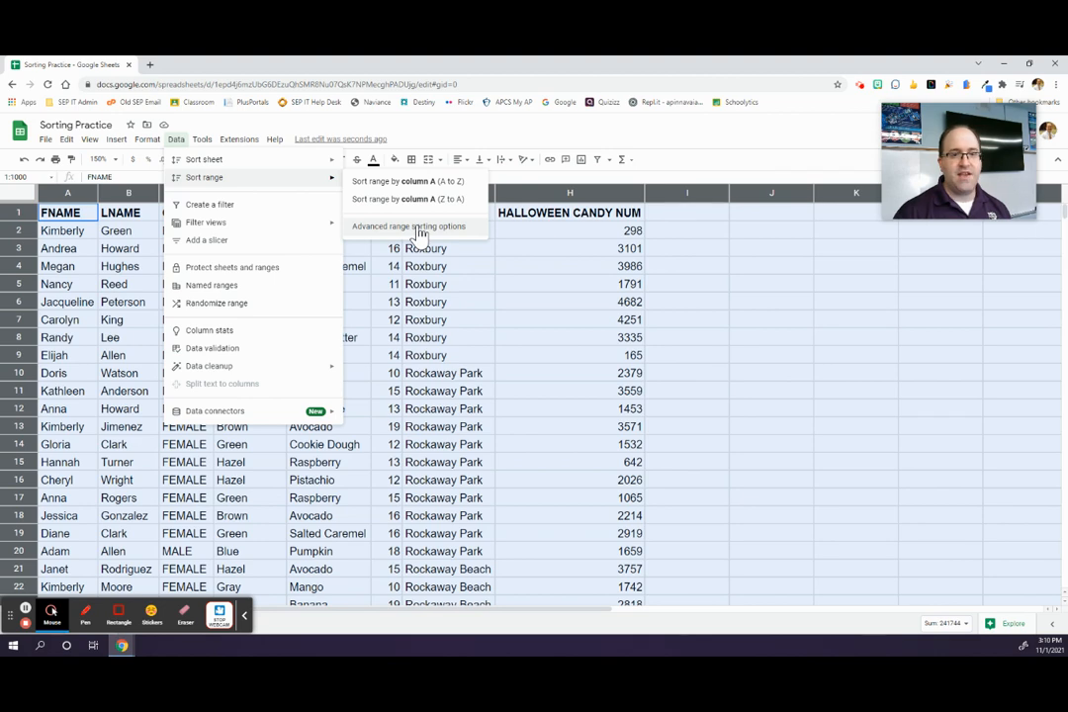
pyautogui.click(420, 228)
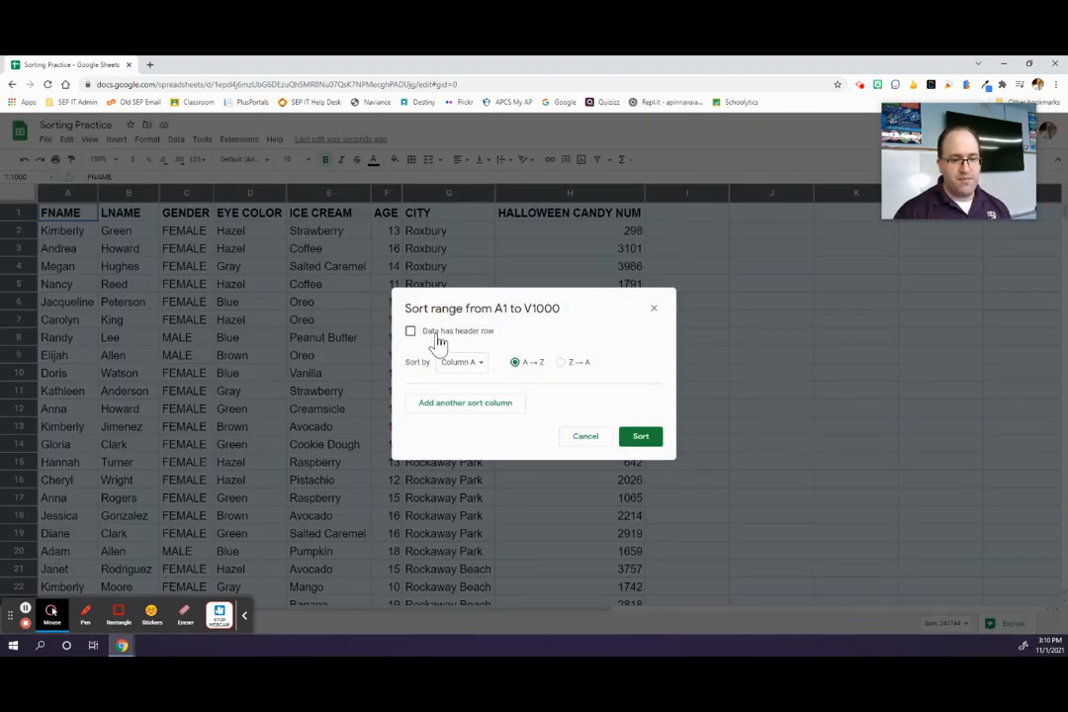
pyautogui.click(411, 332)
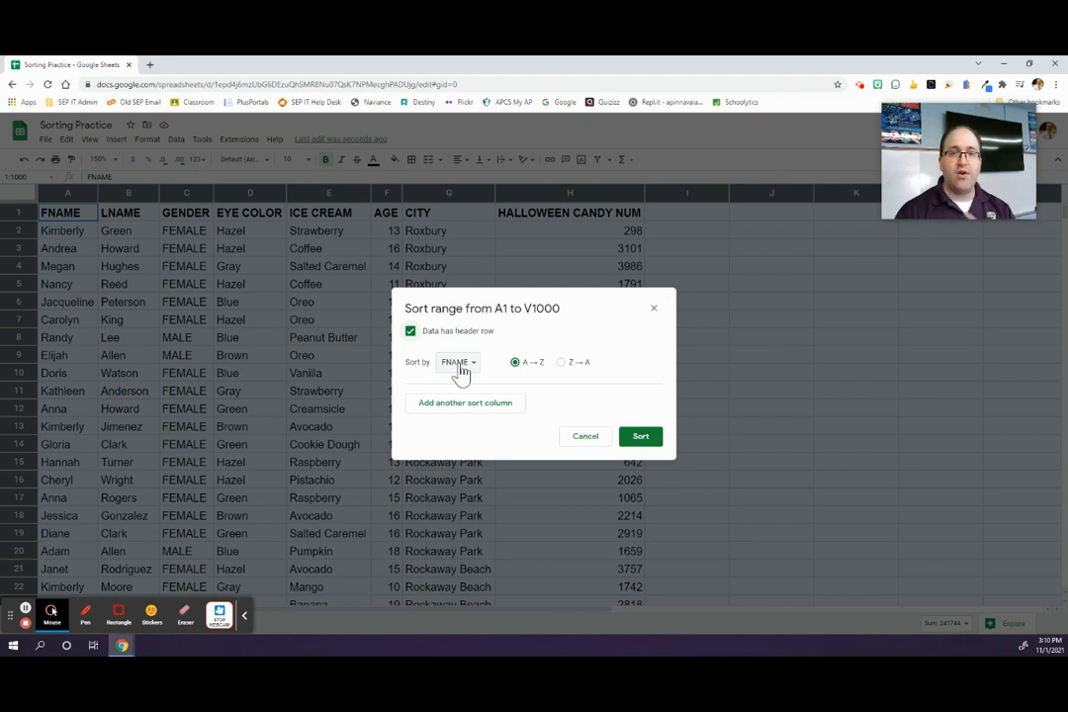
pyautogui.click(459, 363)
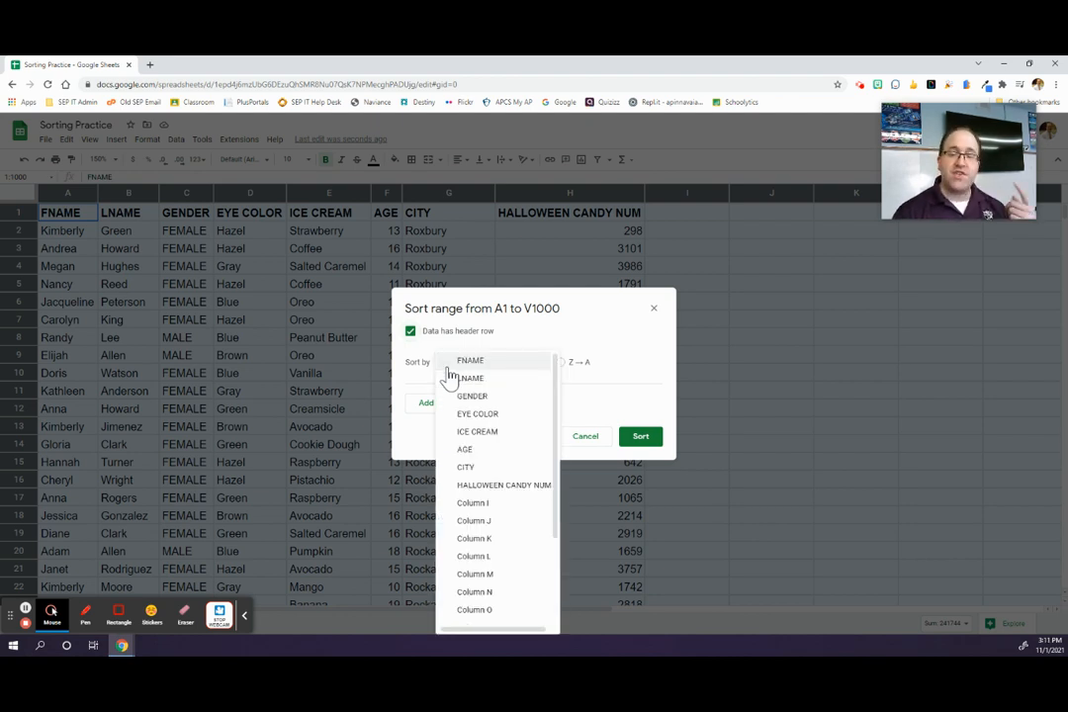
pyautogui.click(485, 450)
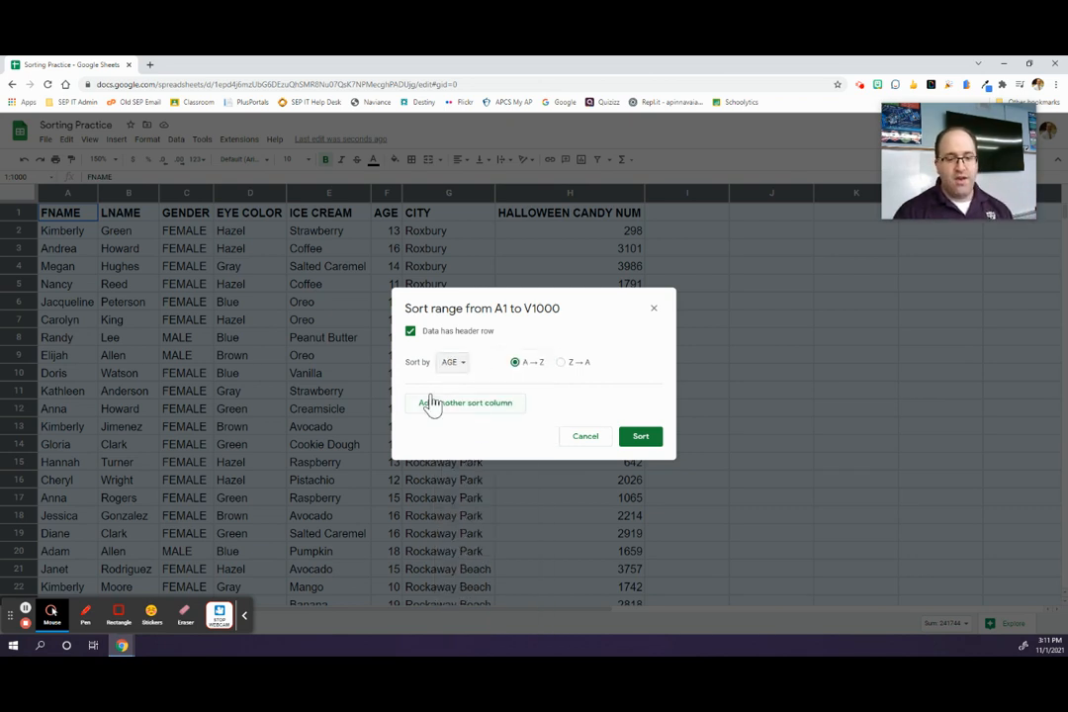
# Add EYE COLOR and ICE CREAM as further A to Z sort columns, and cancel the sort without applying it
pyautogui.click(435, 403)
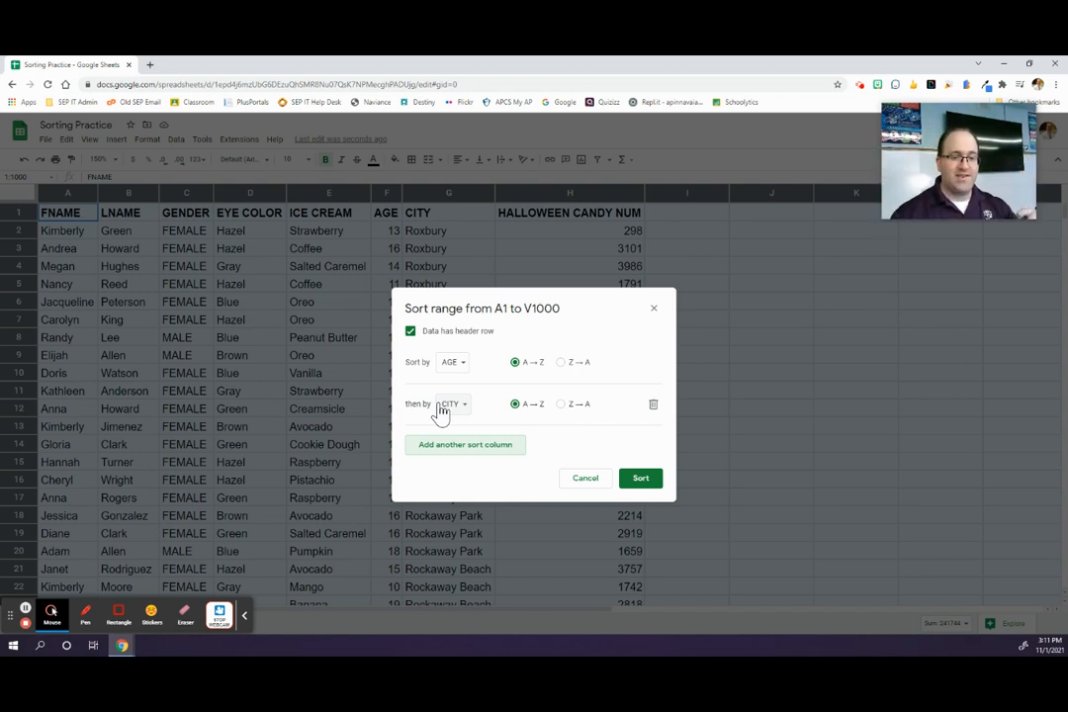
pyautogui.click(465, 409)
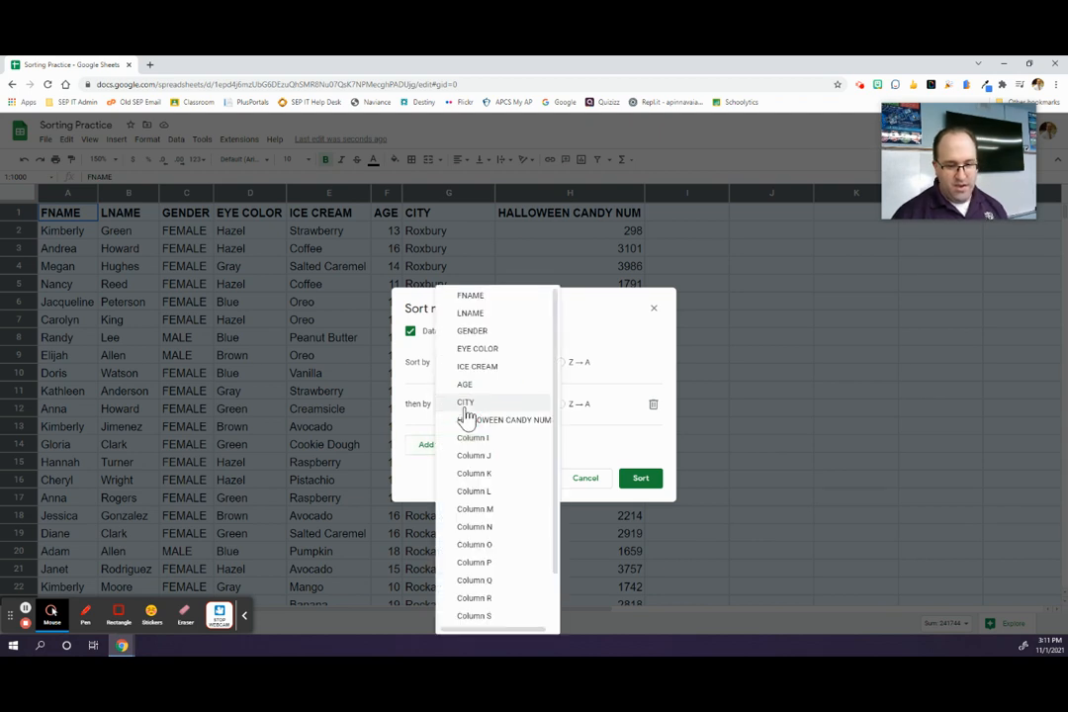
pyautogui.click(476, 349)
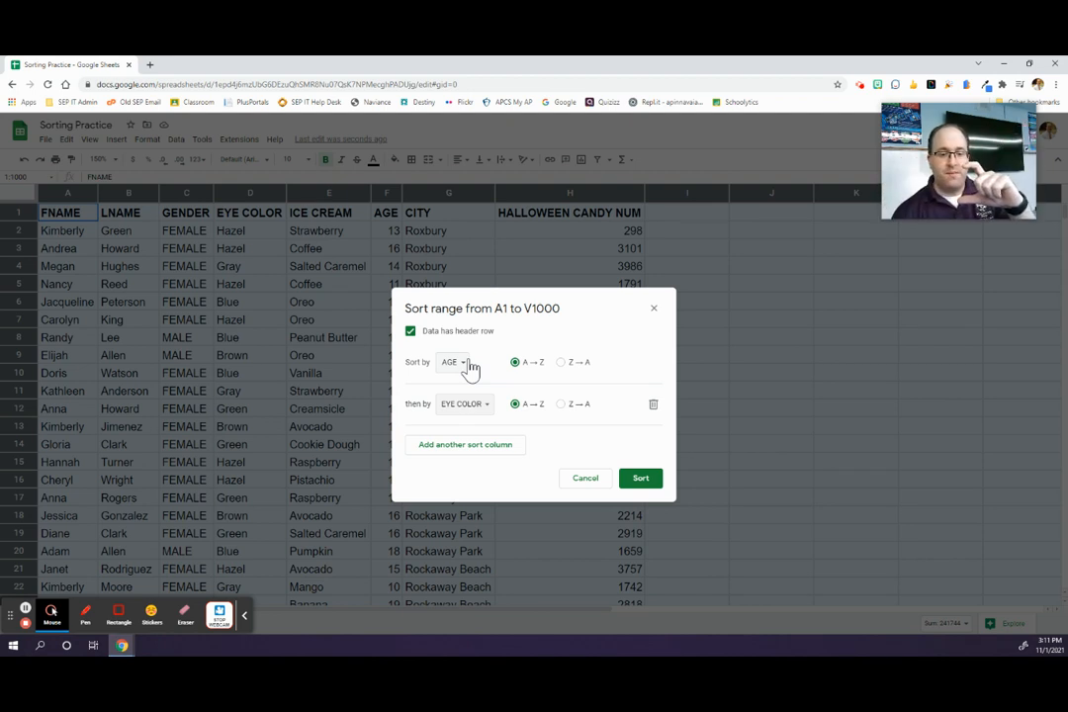
pyautogui.click(493, 447)
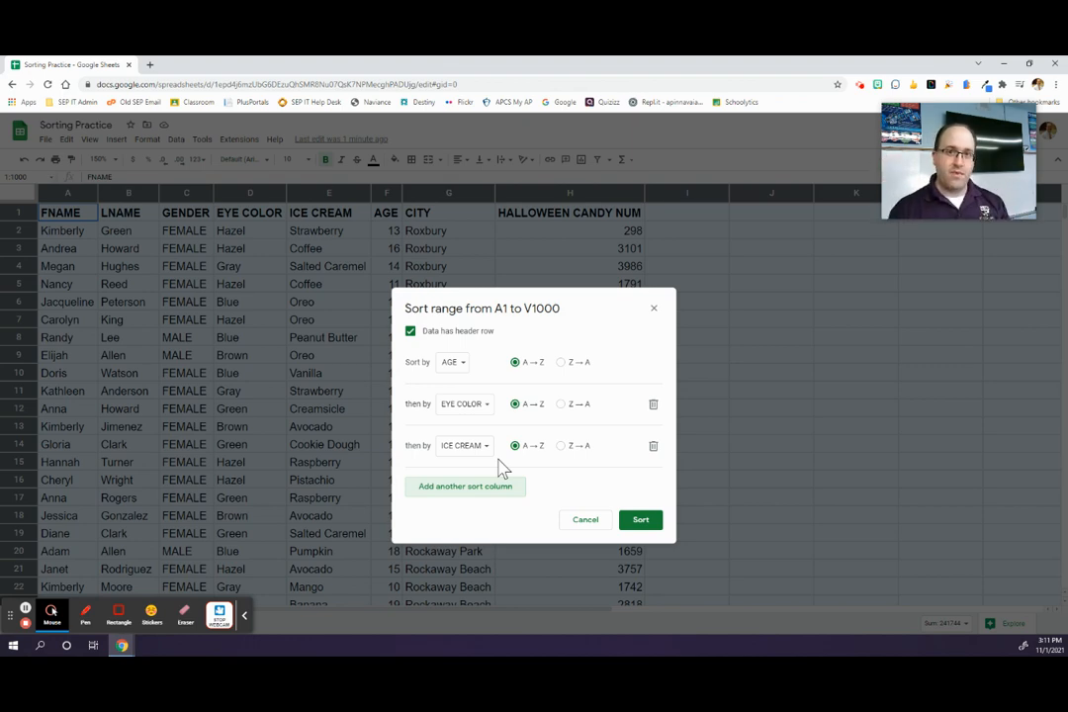
pyautogui.click(597, 526)
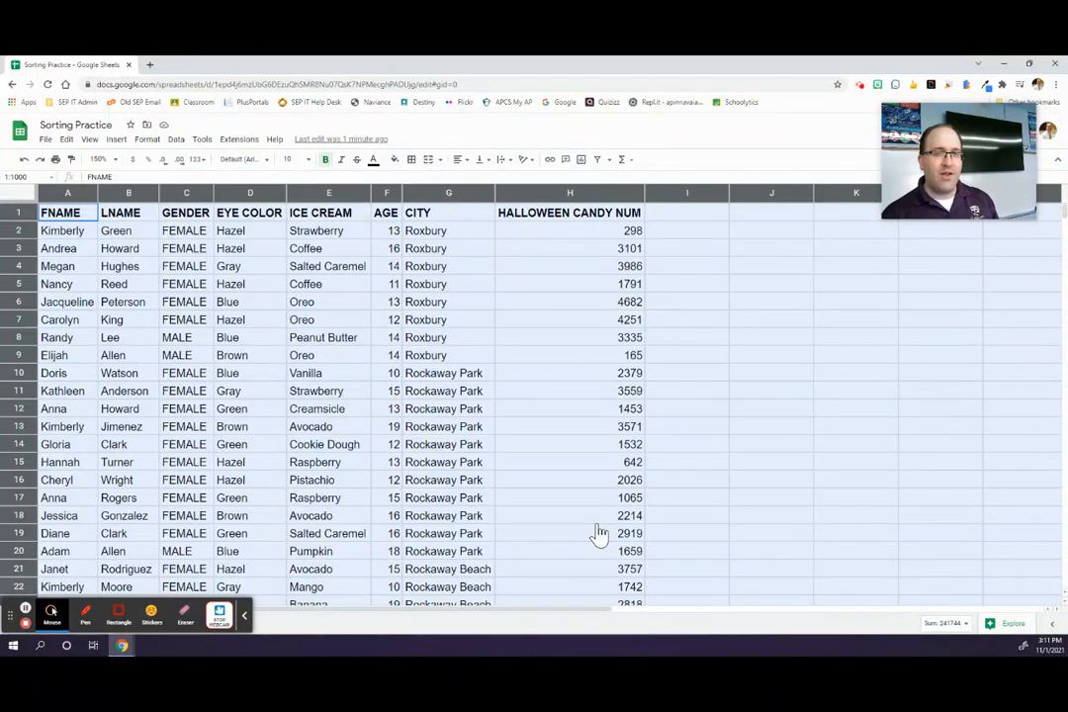